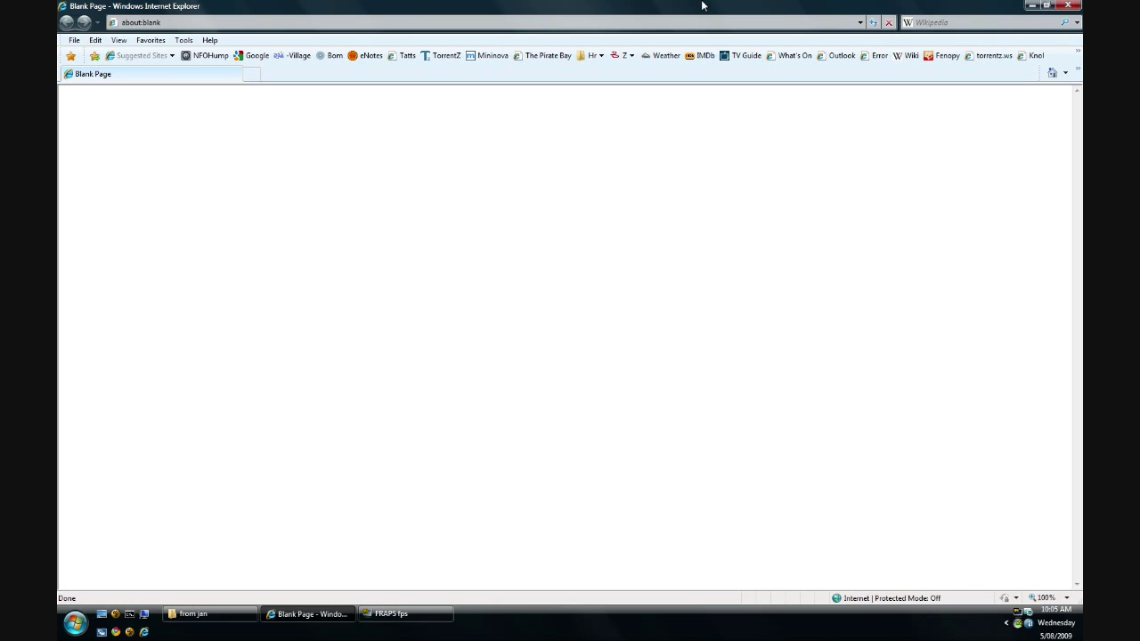
# Start entering the PHYZIOS Studio site address 'phyzio' in Internet Explorer's address bar
pyautogui.click(238, 23)
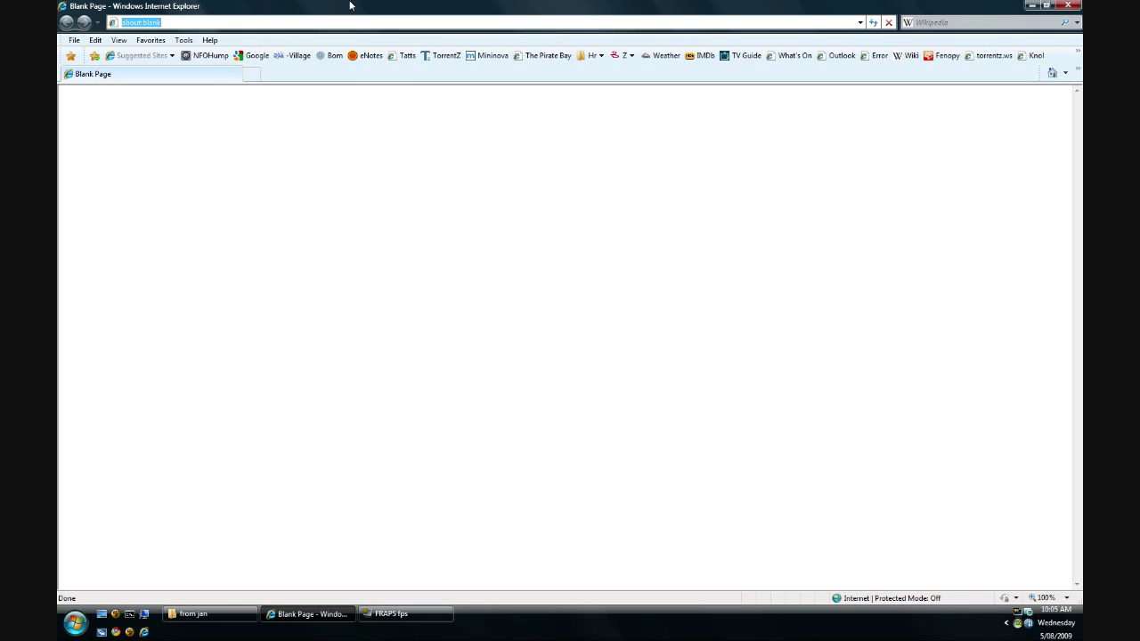
pyautogui.write('ph')
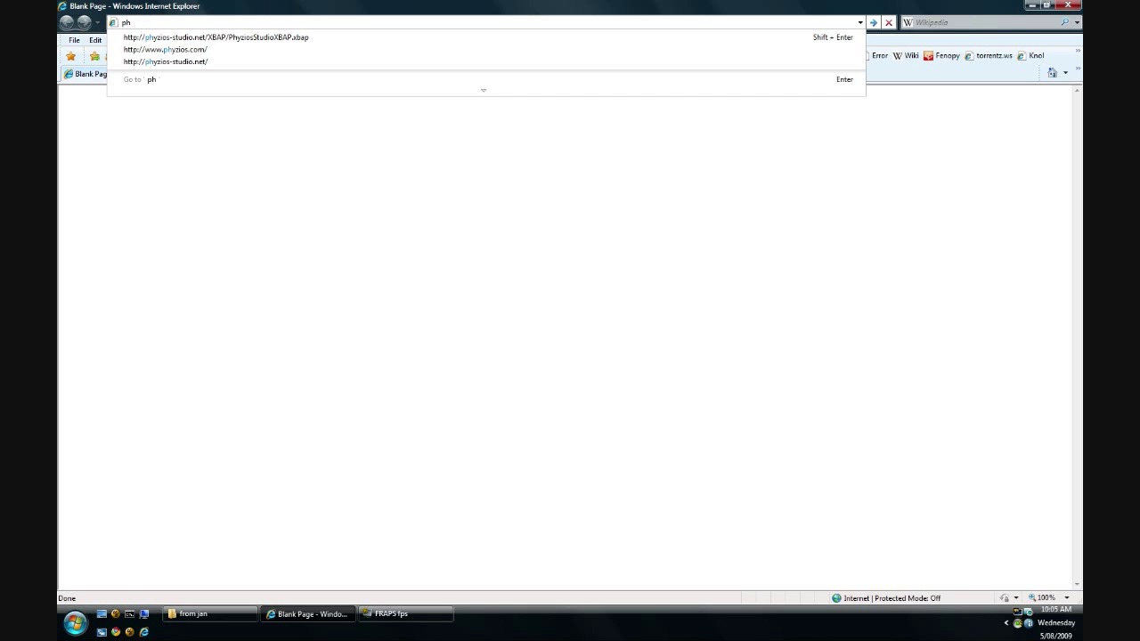
pyautogui.write('yzios-studio.net/')
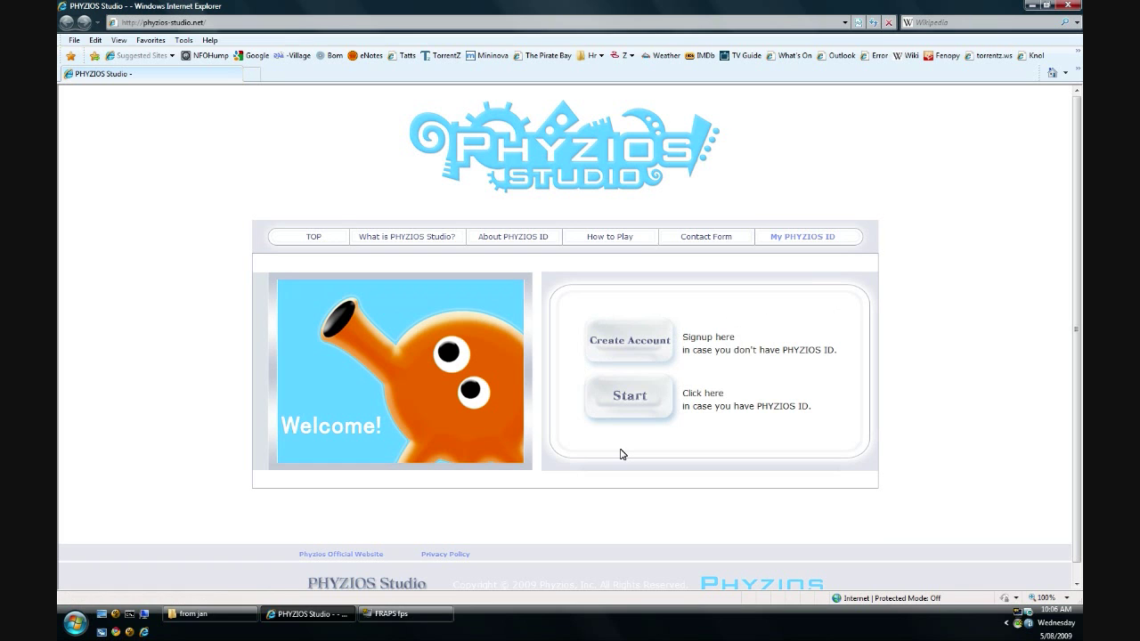
pyautogui.click(388, 240)
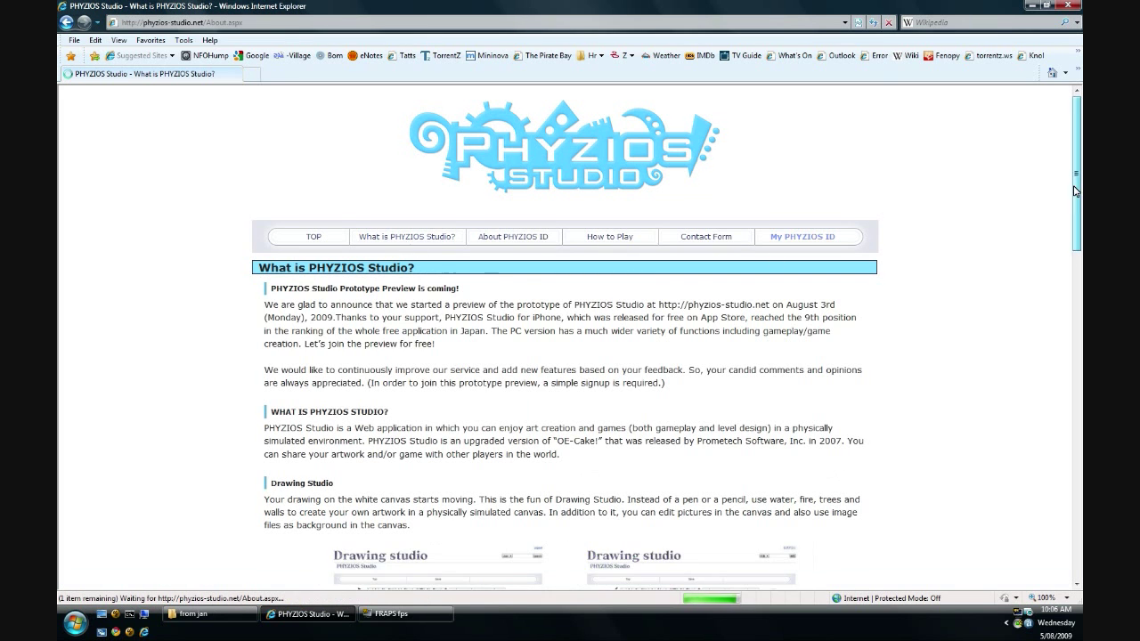
pyautogui.moveTo(1075, 191); pyautogui.dragTo(1077, 522)
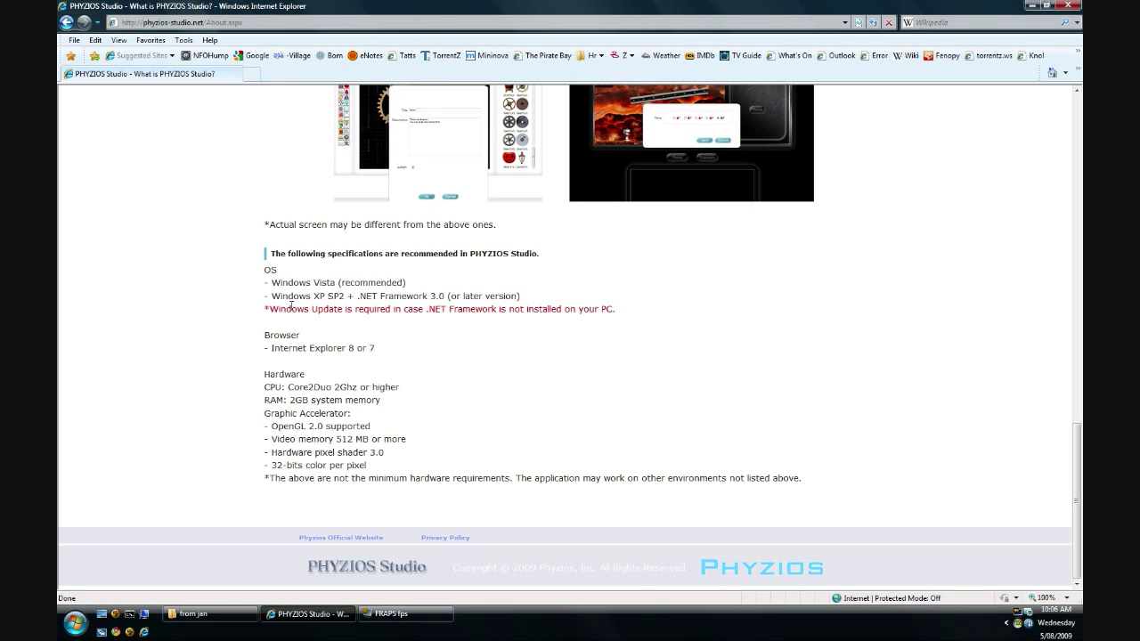
pyautogui.moveTo(1076, 499); pyautogui.dragTo(1079, 153)
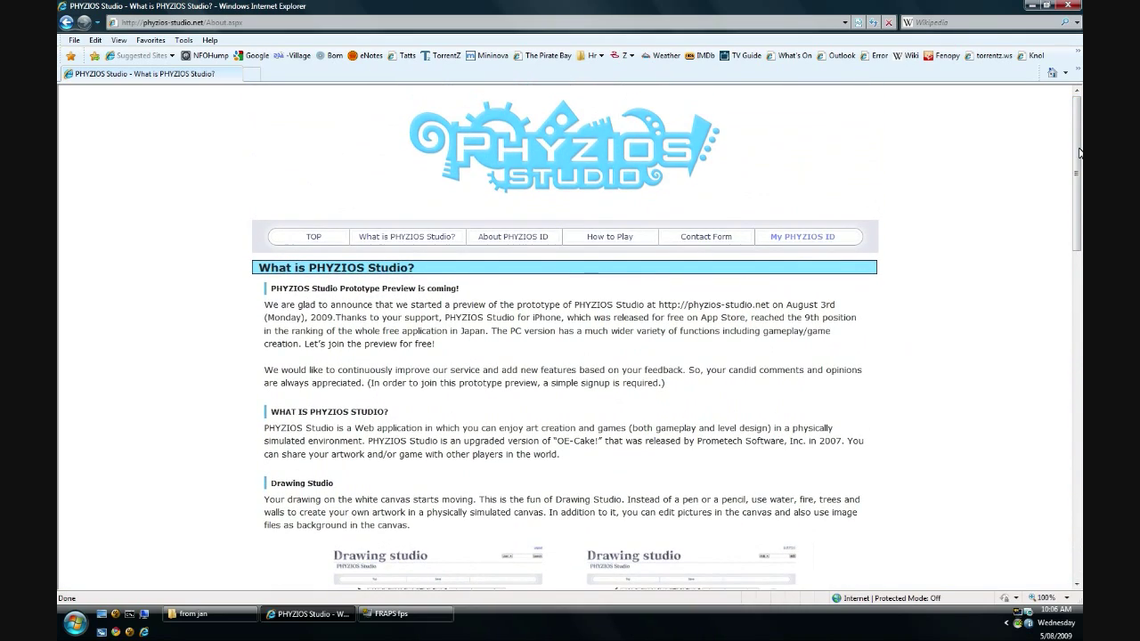
pyautogui.click(438, 240)
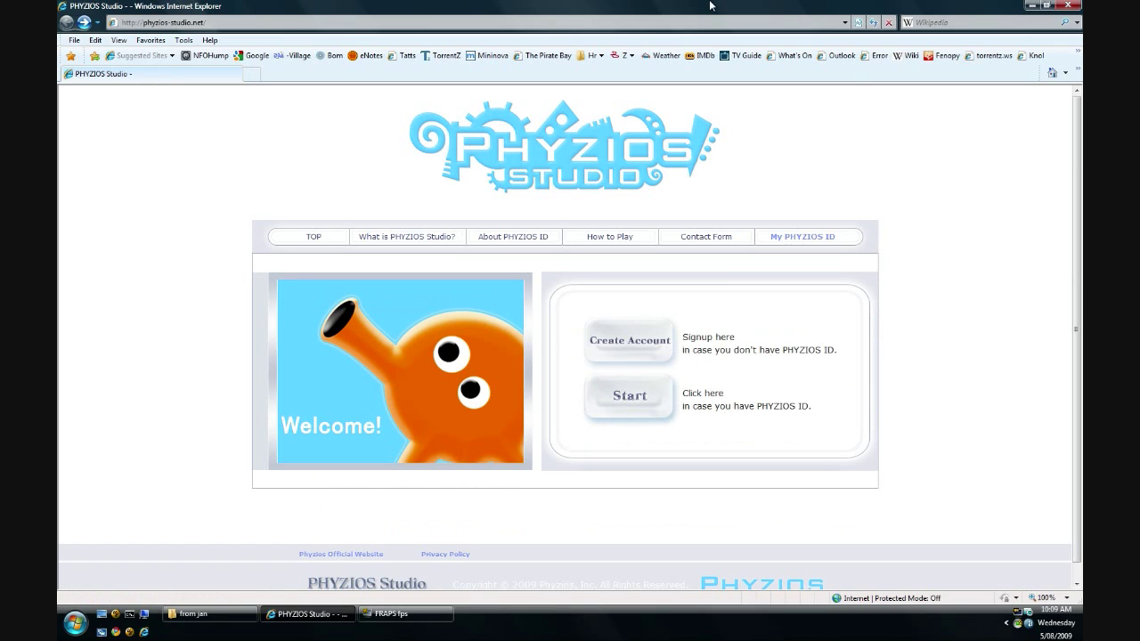
pyautogui.click(632, 402)
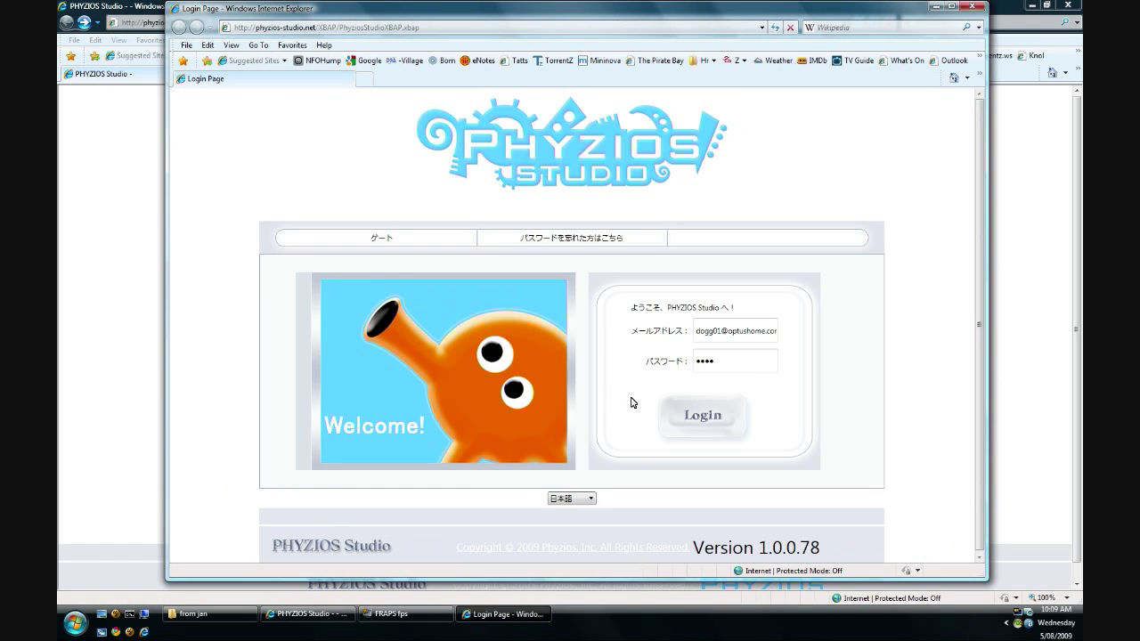
pyautogui.click(324, 46)
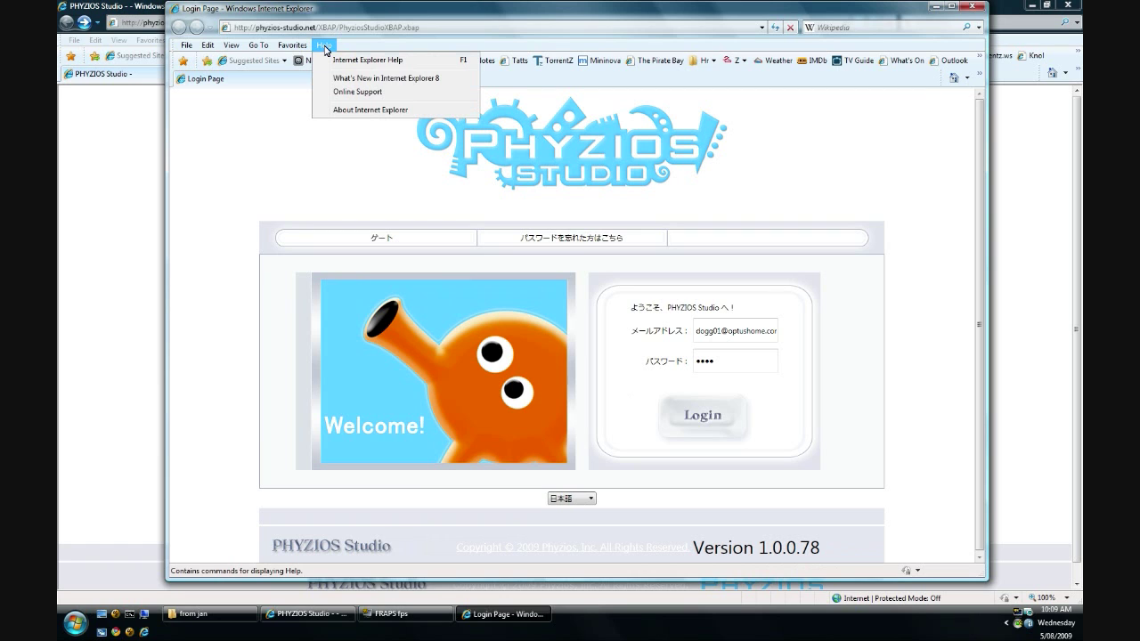
pyautogui.click(335, 109)
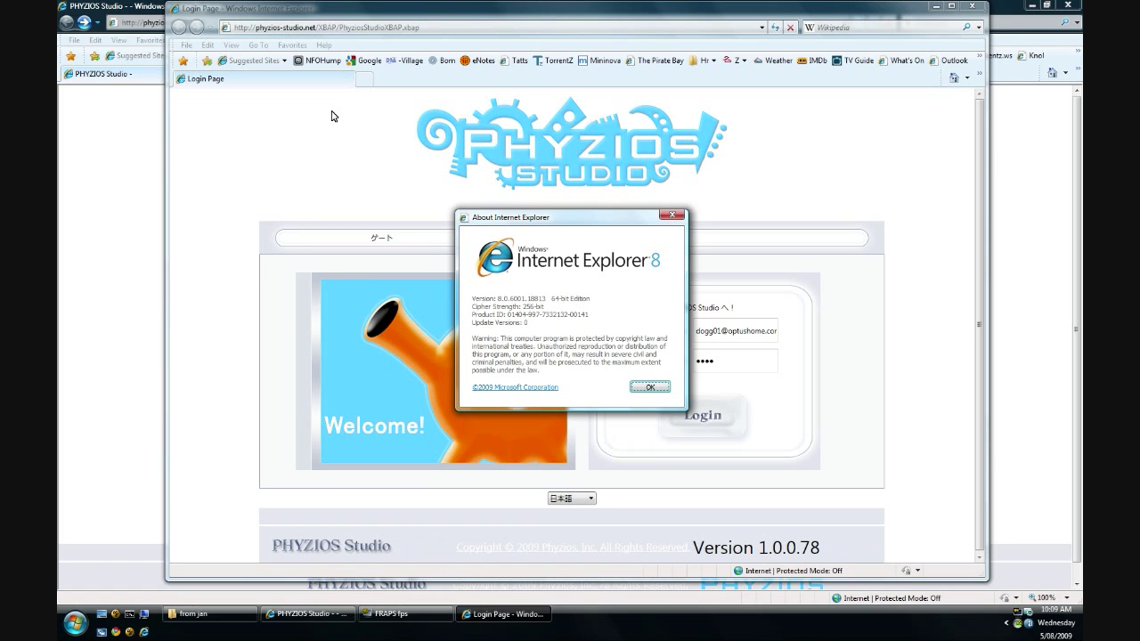
pyautogui.click(650, 386)
pyautogui.click(148, 238)
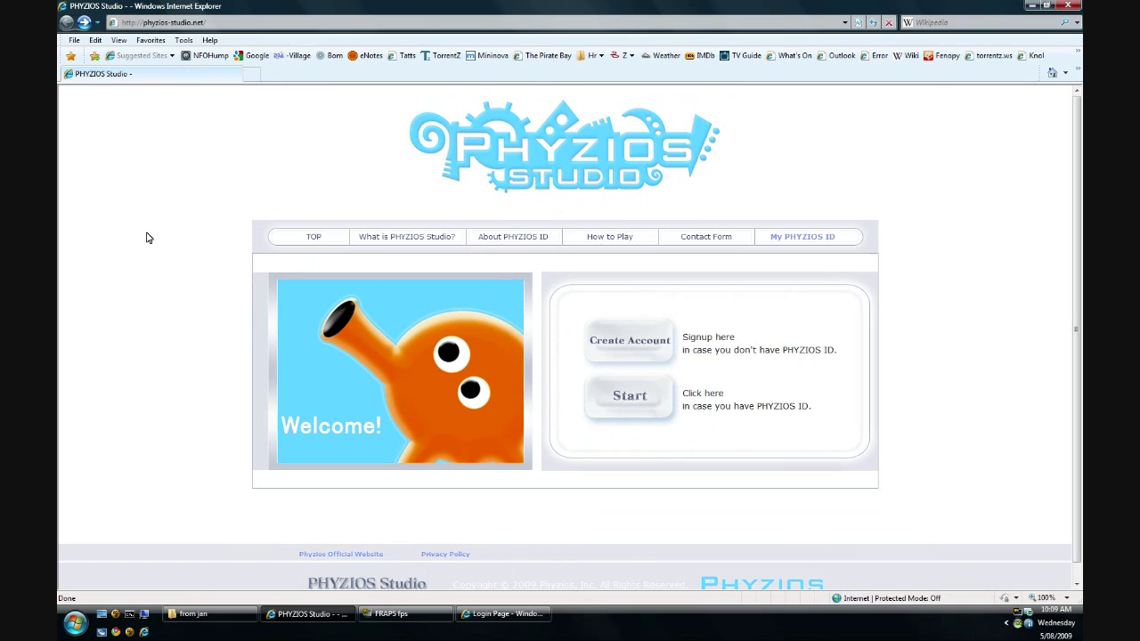
pyautogui.click(210, 40)
pyautogui.click(334, 109)
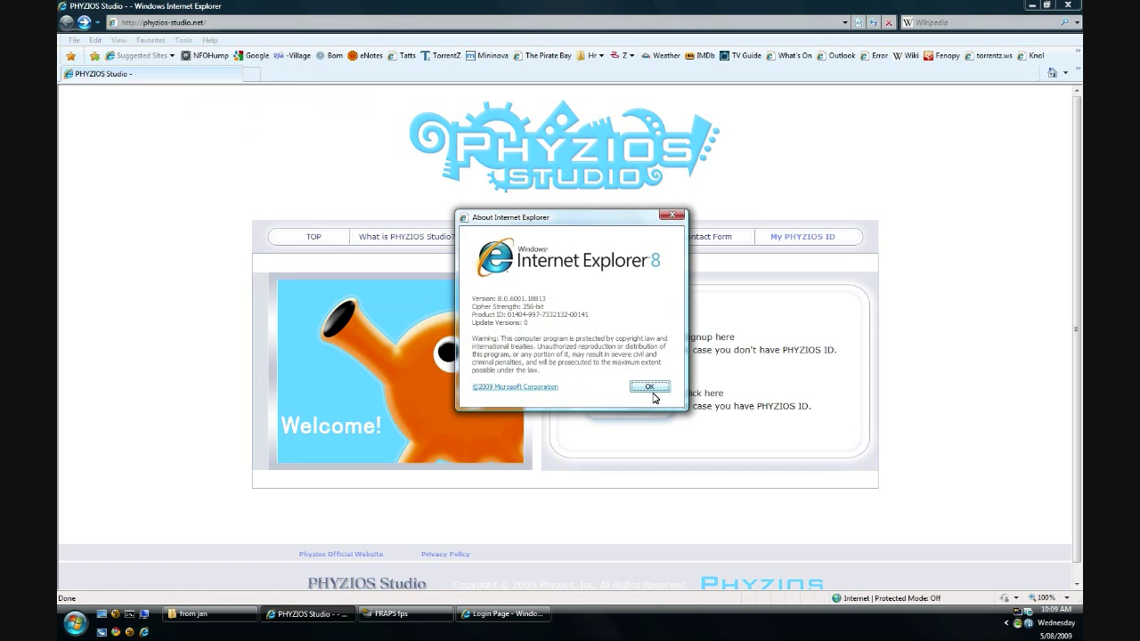
pyautogui.click(650, 388)
pyautogui.click(501, 613)
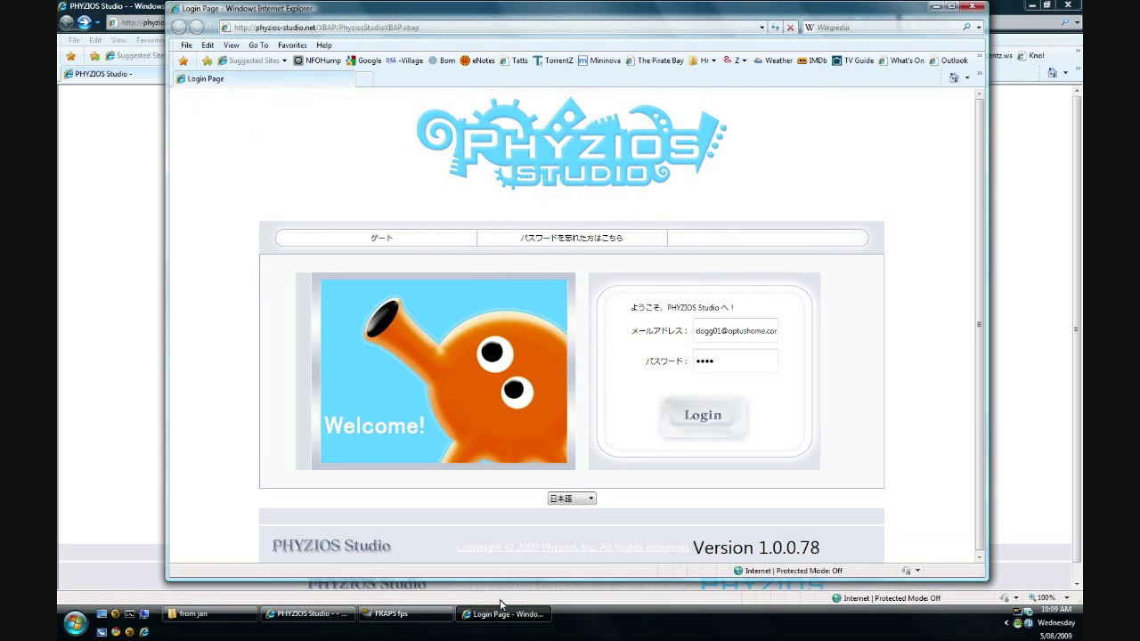
pyautogui.click(417, 28)
pyautogui.hotkey('ctrl', 'c')
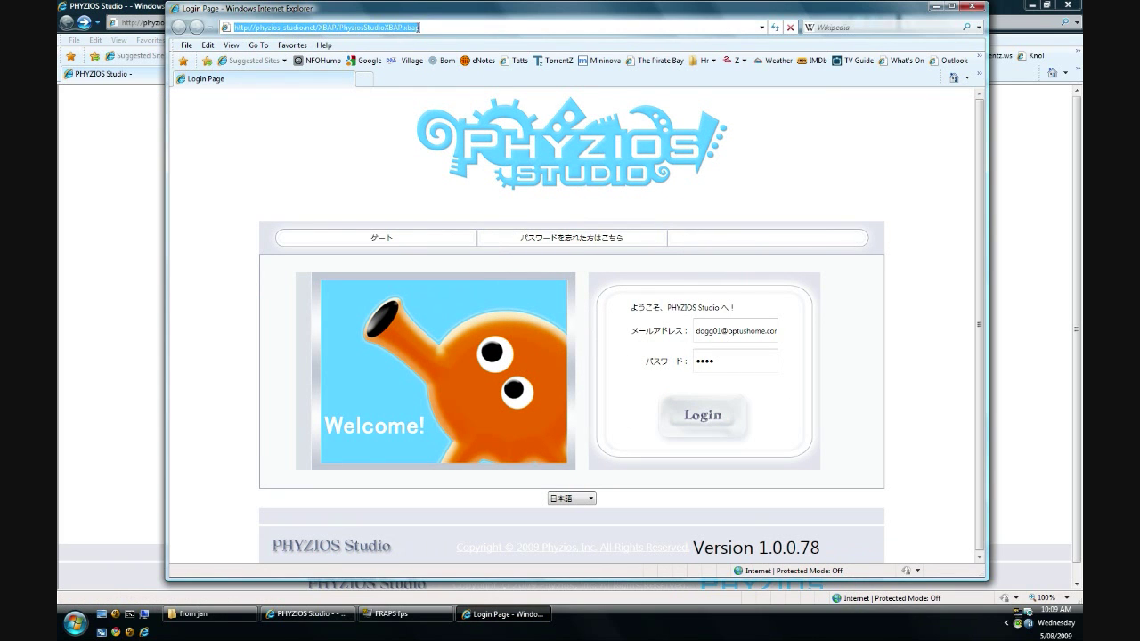
pyautogui.press('Delete')
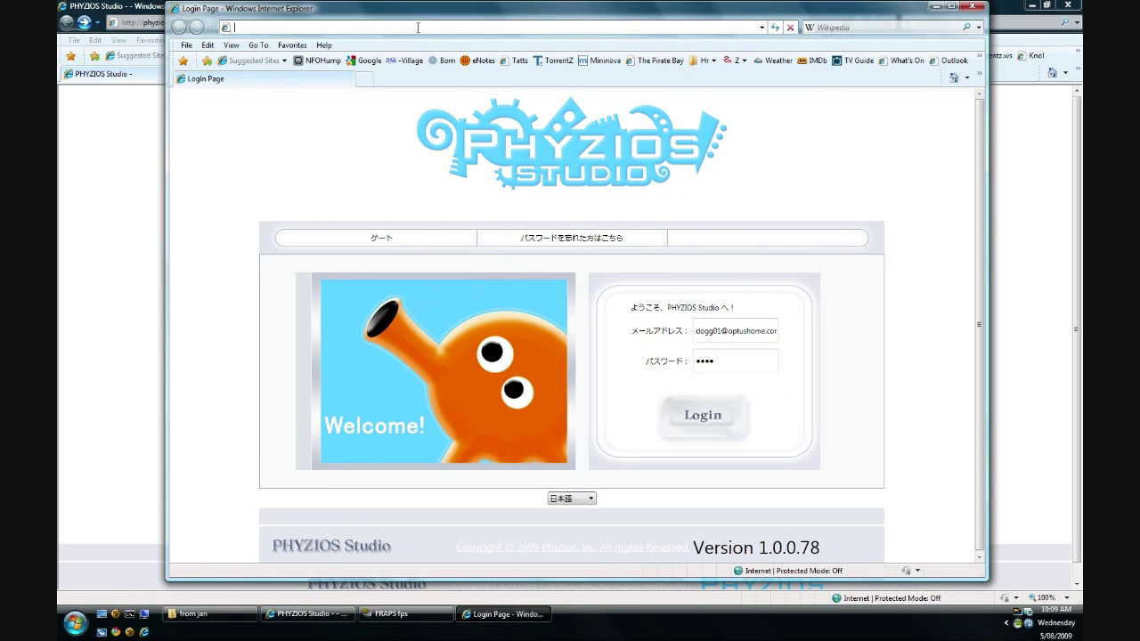
pyautogui.click(974, 9)
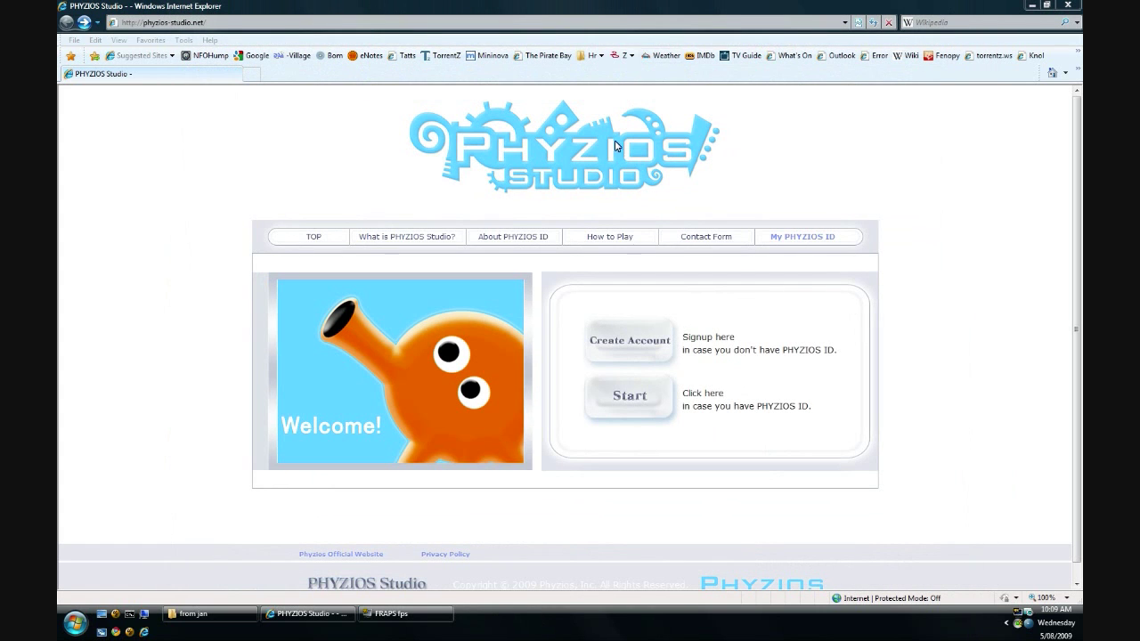
# Load the PHYZIOS Studio .xbap application address pasted into the address bar
pyautogui.click(508, 23)
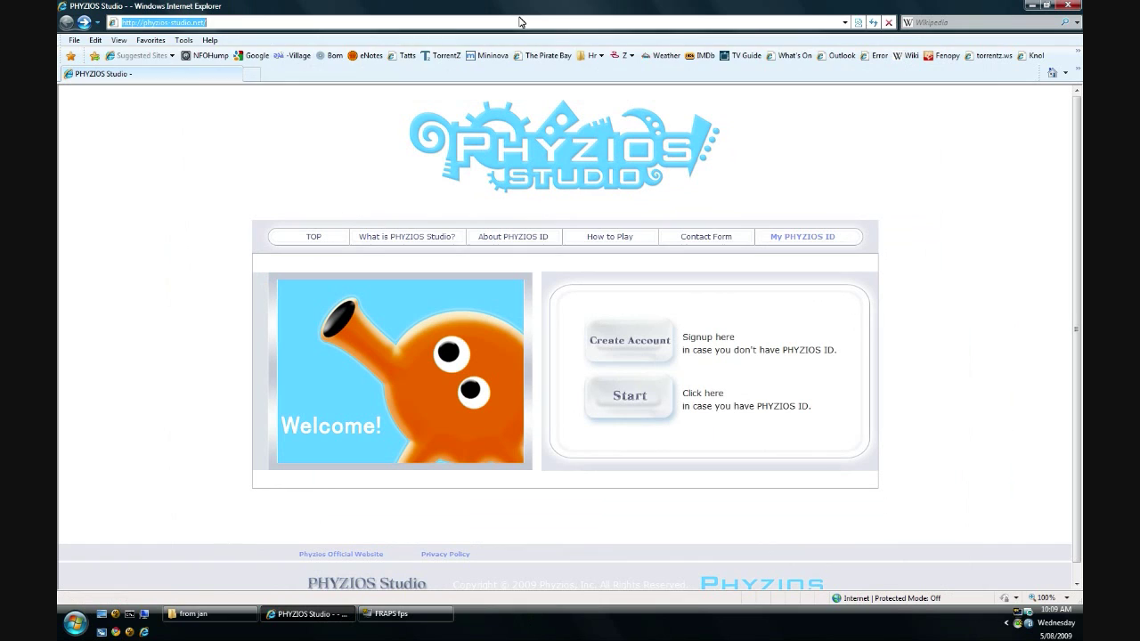
pyautogui.hotkey('ctrl', 'v')
pyautogui.press('Return')
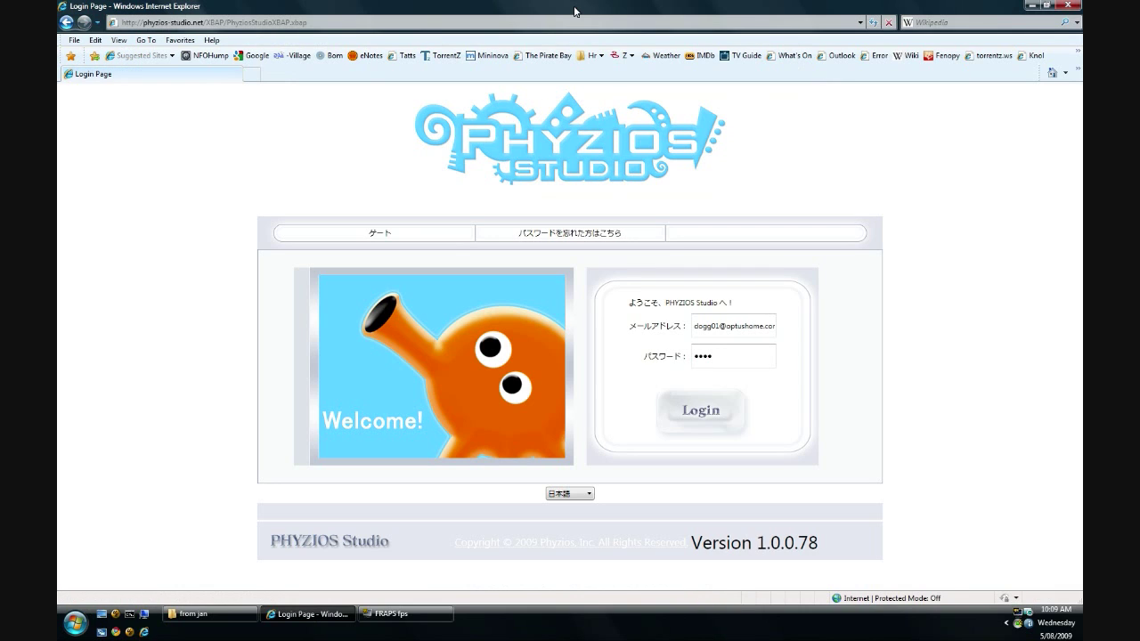
# Switch the login page to English and log in to the PHYZIOS account
pyautogui.click(589, 494)
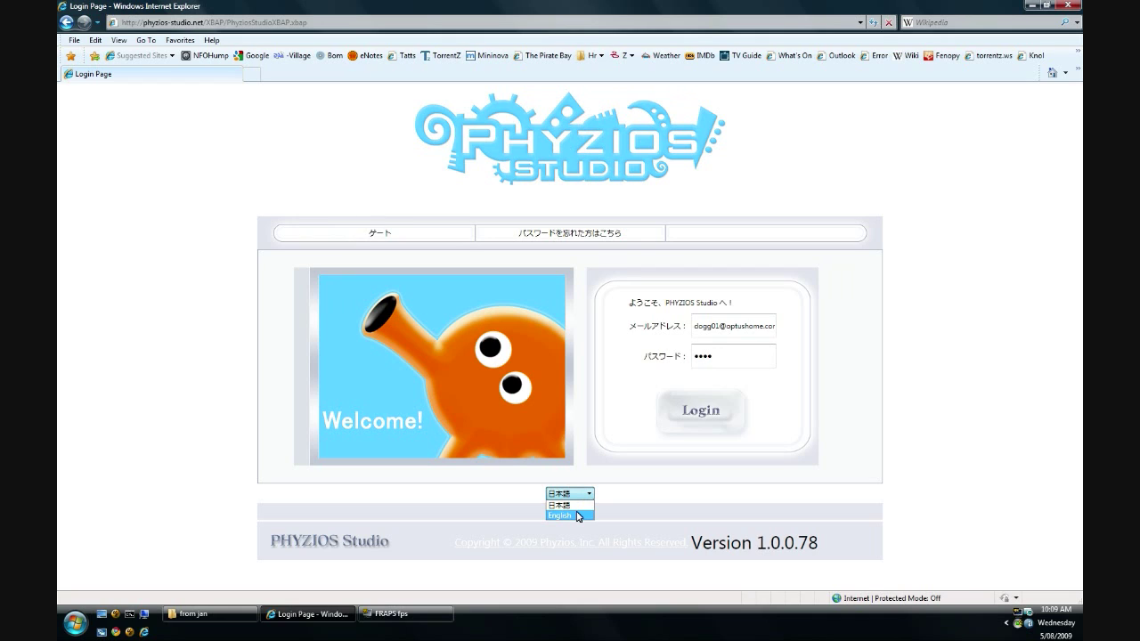
pyautogui.click(577, 515)
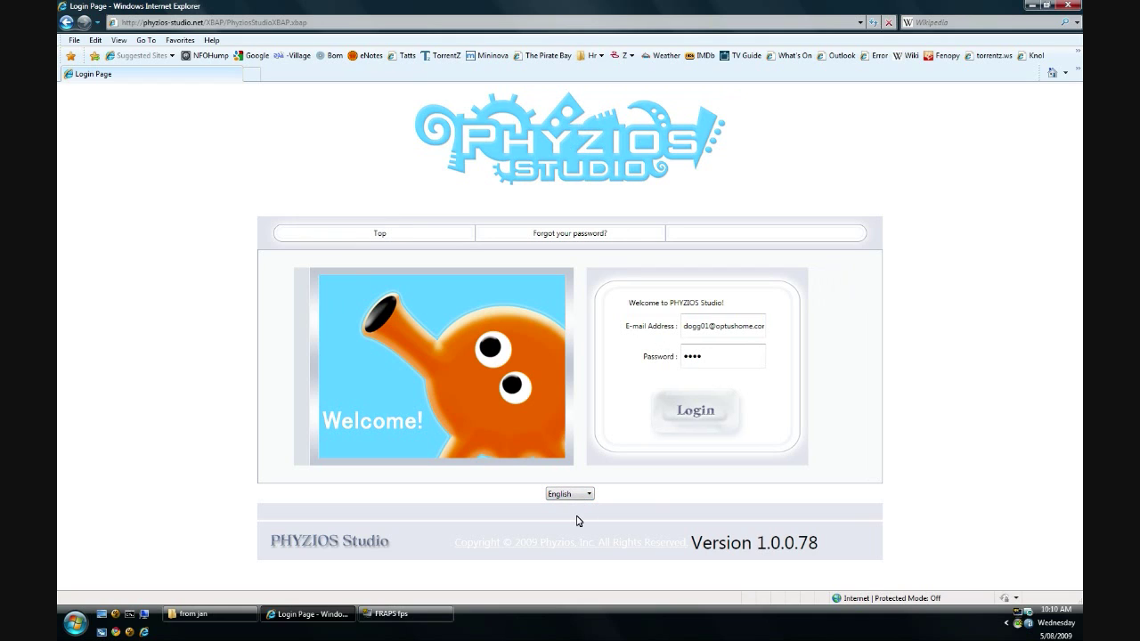
pyautogui.click(715, 357)
pyautogui.click(690, 419)
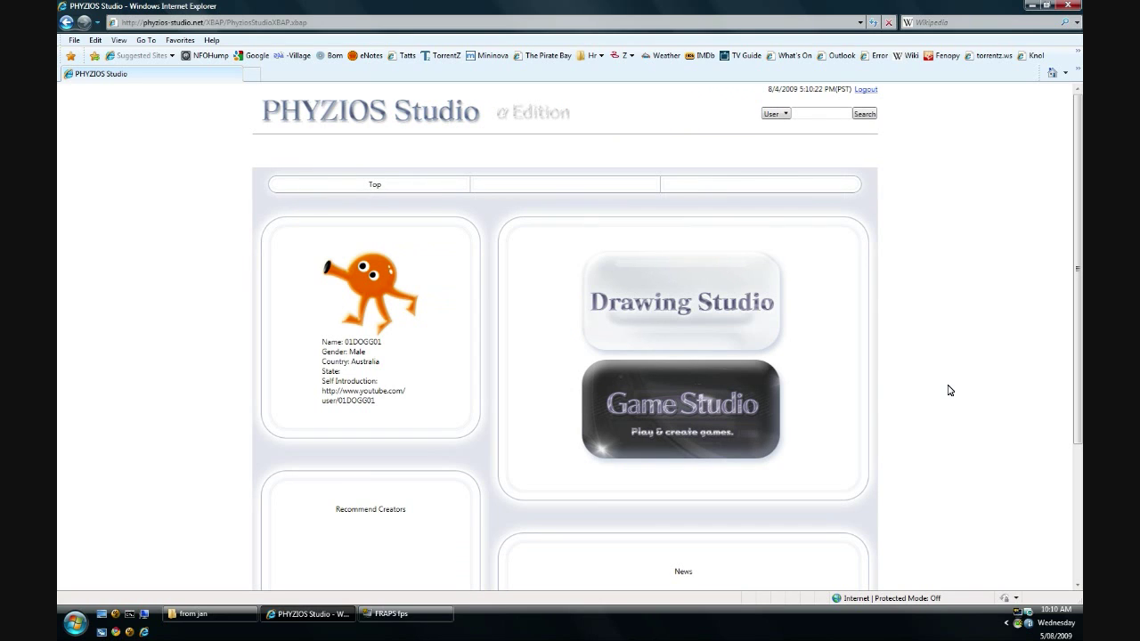
# Open Drawing Studio and start a new drawing on a blank canvas
pyautogui.click(687, 306)
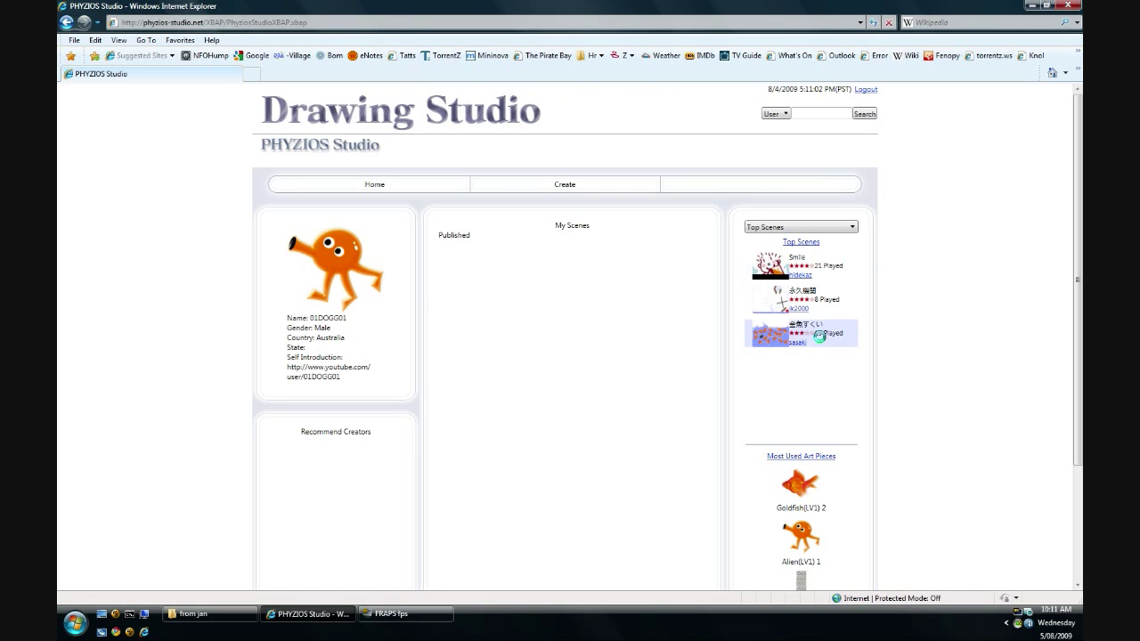
pyautogui.click(563, 185)
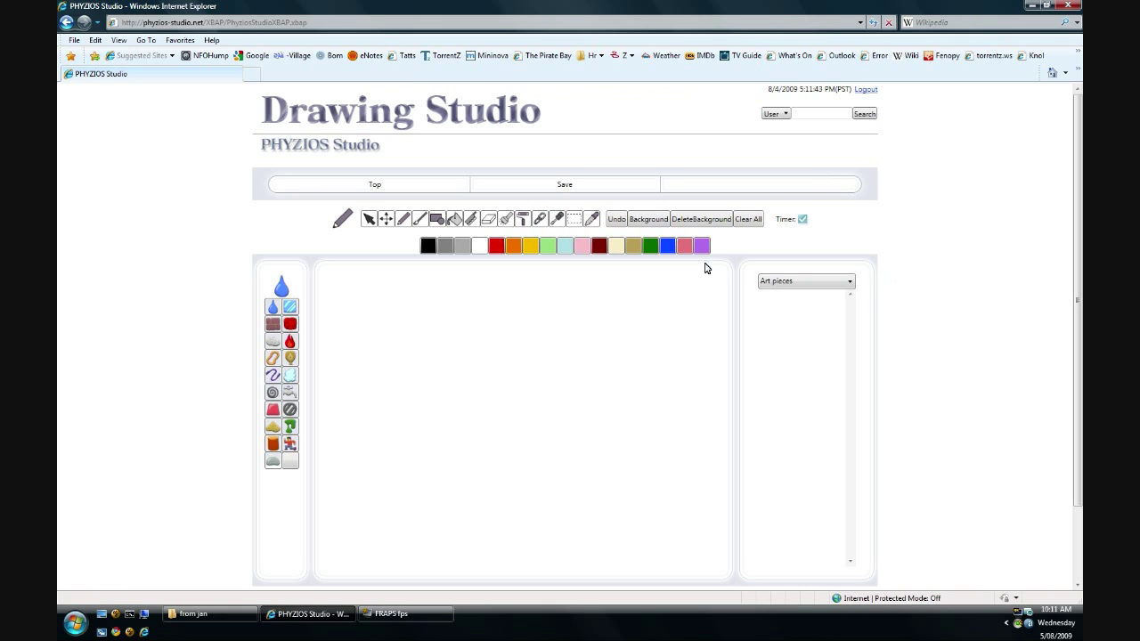
# Set the barn photo 114342.jpg as the canvas background
pyautogui.click(659, 221)
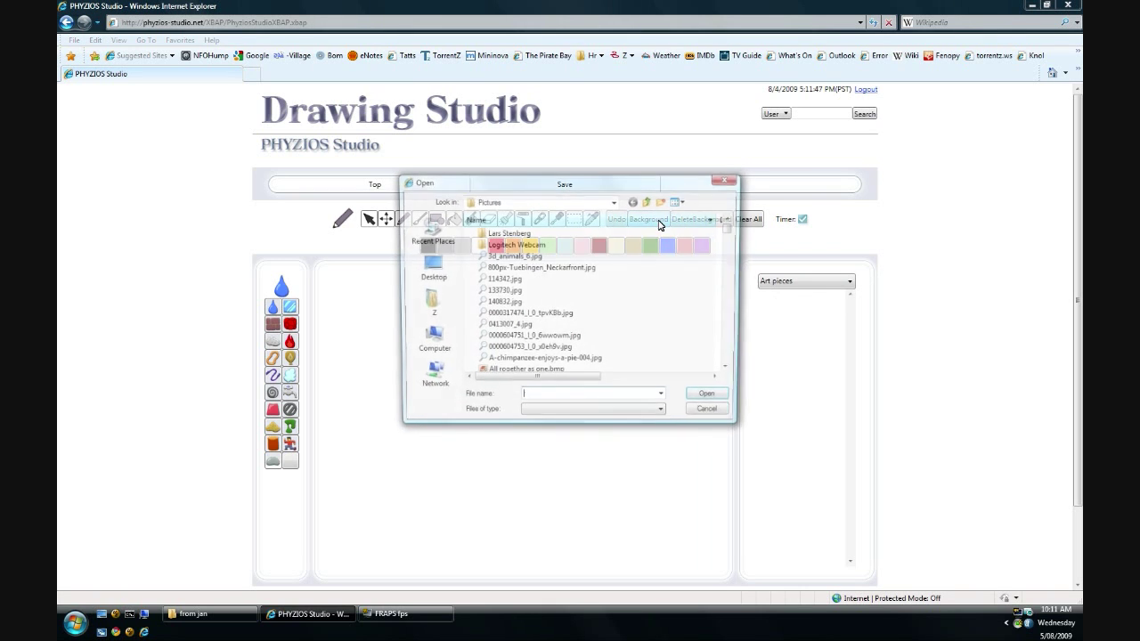
pyautogui.click(503, 280)
pyautogui.click(704, 400)
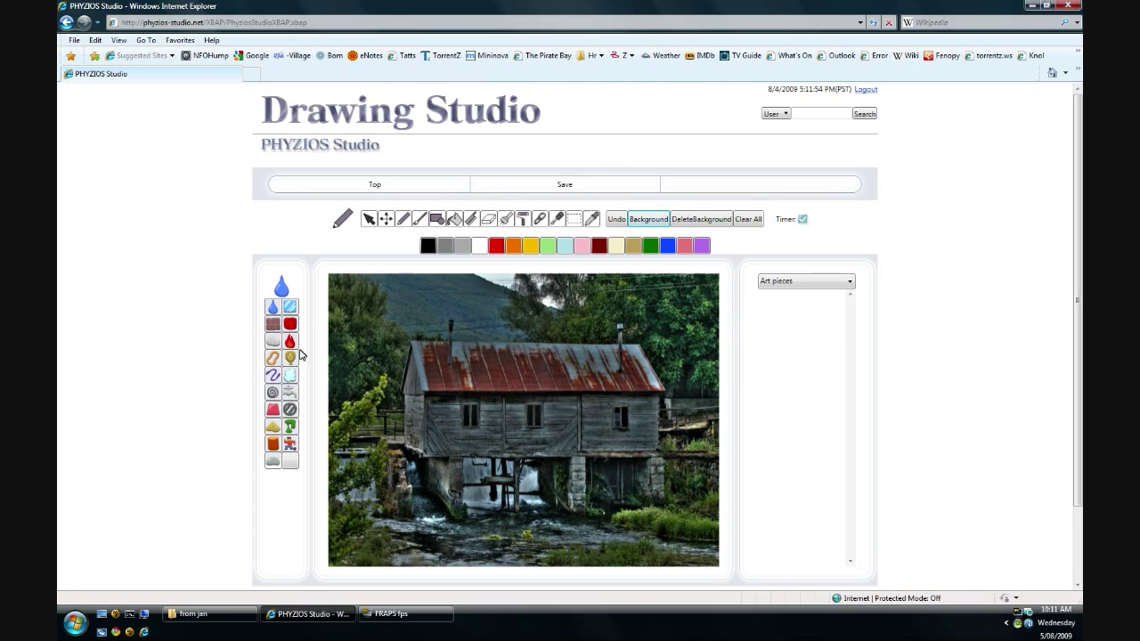
# Draw red and yellow material along the bottom of the barn picture
pyautogui.click(273, 310)
pyautogui.click(504, 355)
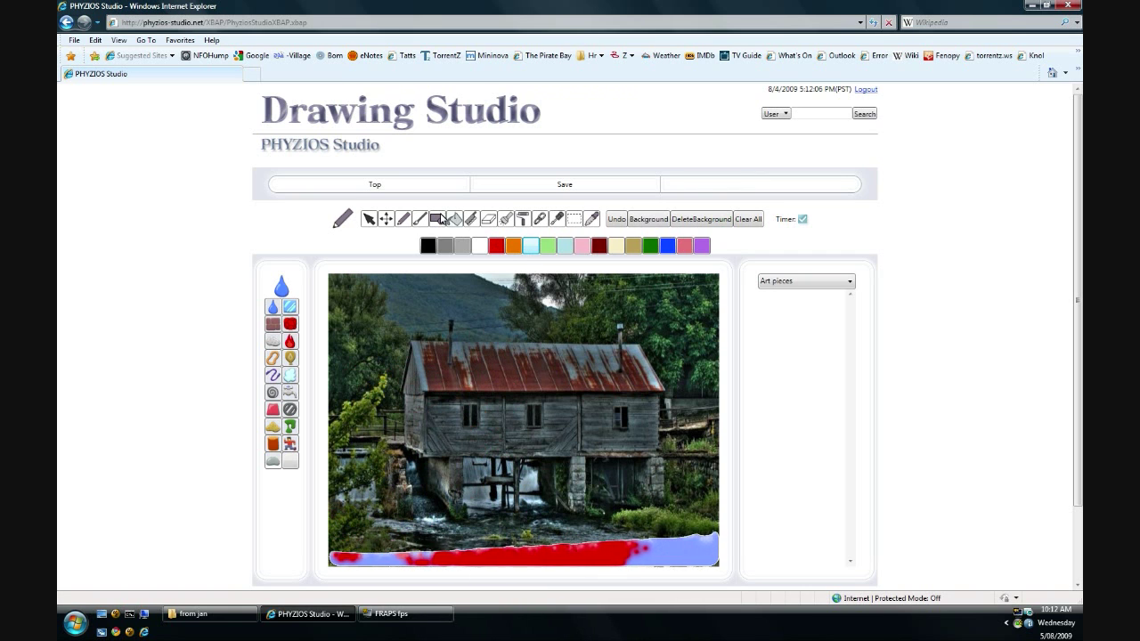
pyautogui.moveTo(512, 354); pyautogui.dragTo(625, 416)
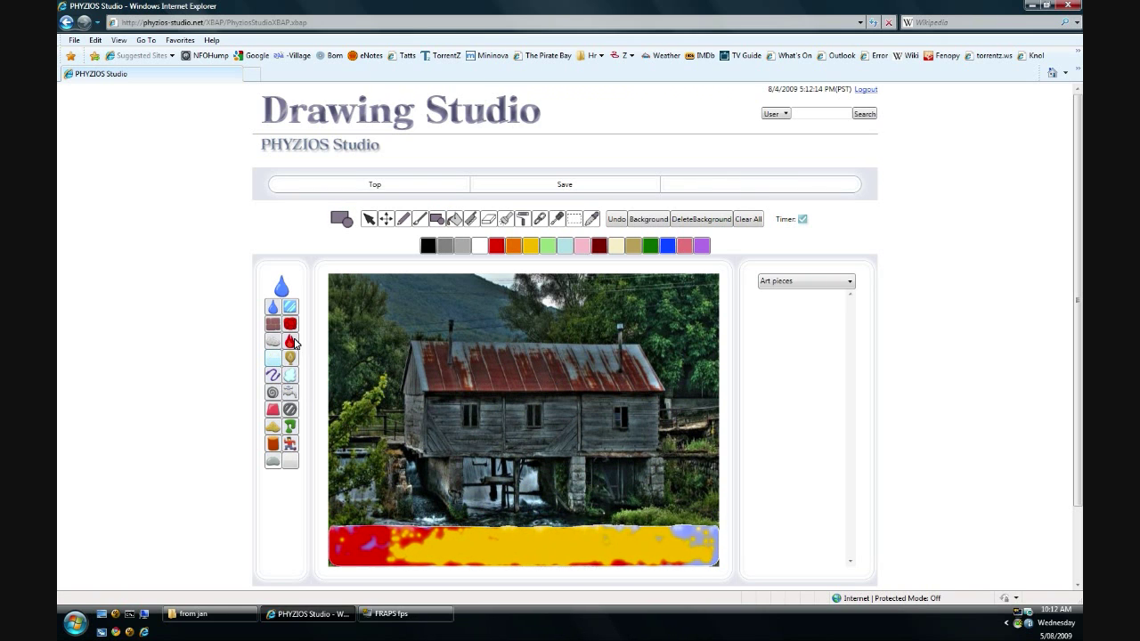
# Clear the canvas, draw beige loops along the bottom, and hang a purple stroke from the roof arc
pyautogui.click(747, 220)
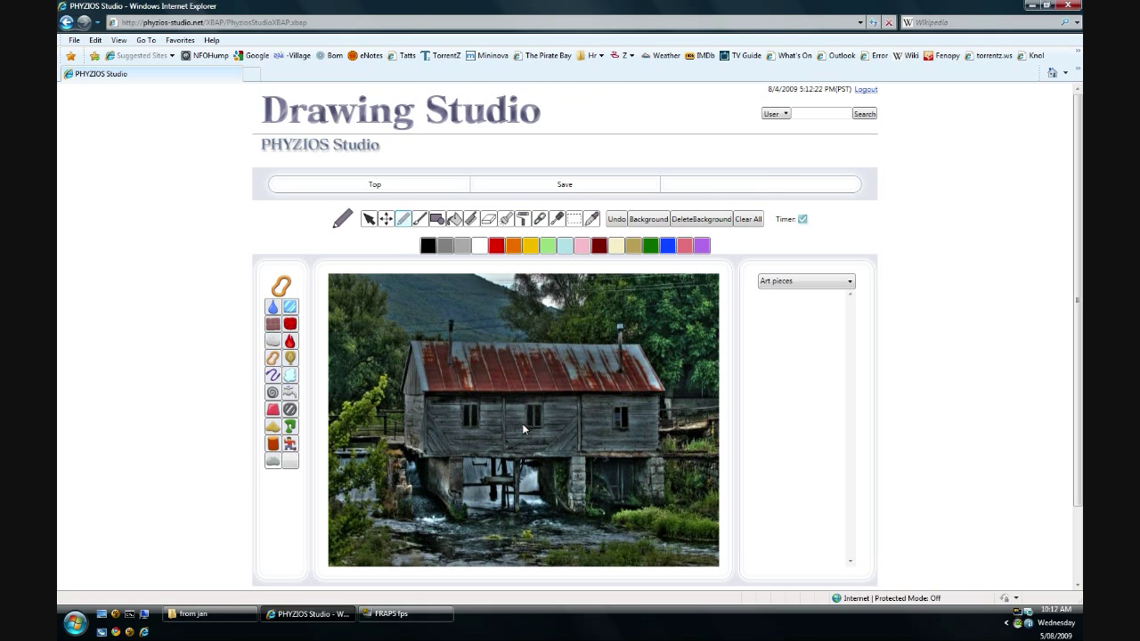
pyautogui.moveTo(530, 431)
pyautogui.mouseDown()
pyautogui.moveTo(493, 421)
pyautogui.moveTo(463, 451)
pyautogui.moveTo(508, 467)
pyautogui.mouseUp()
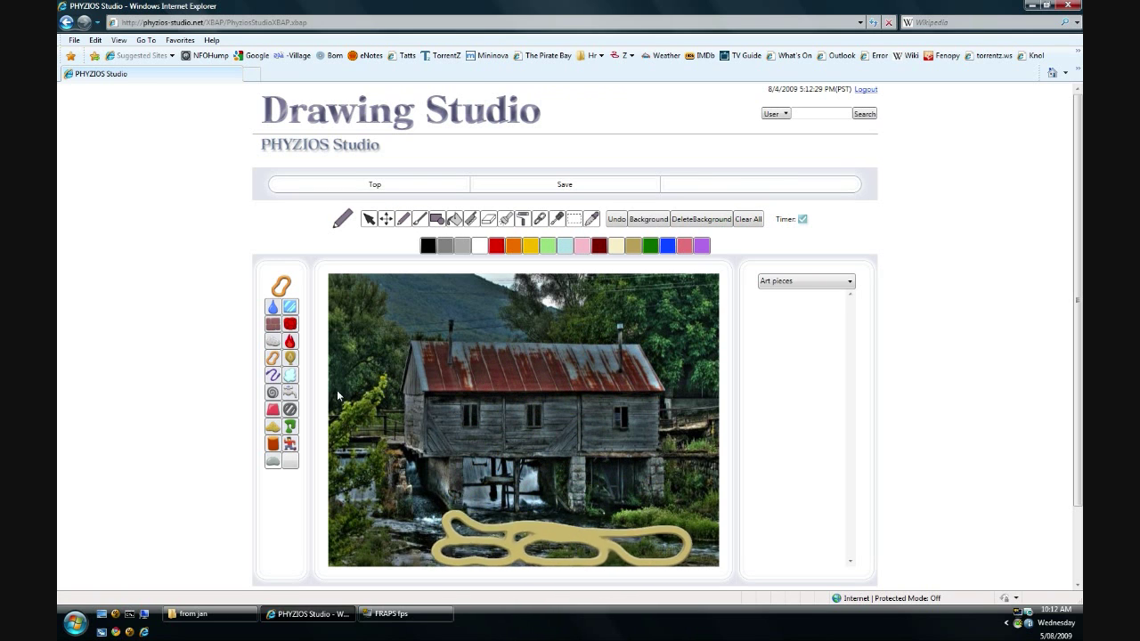
pyautogui.click(289, 340)
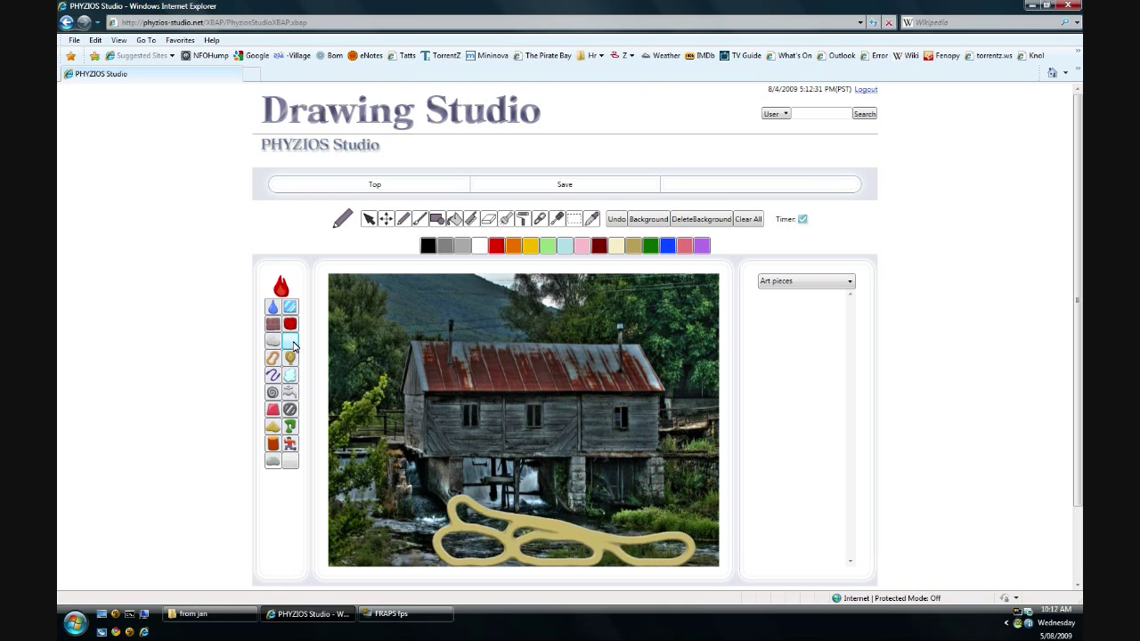
pyautogui.click(274, 374)
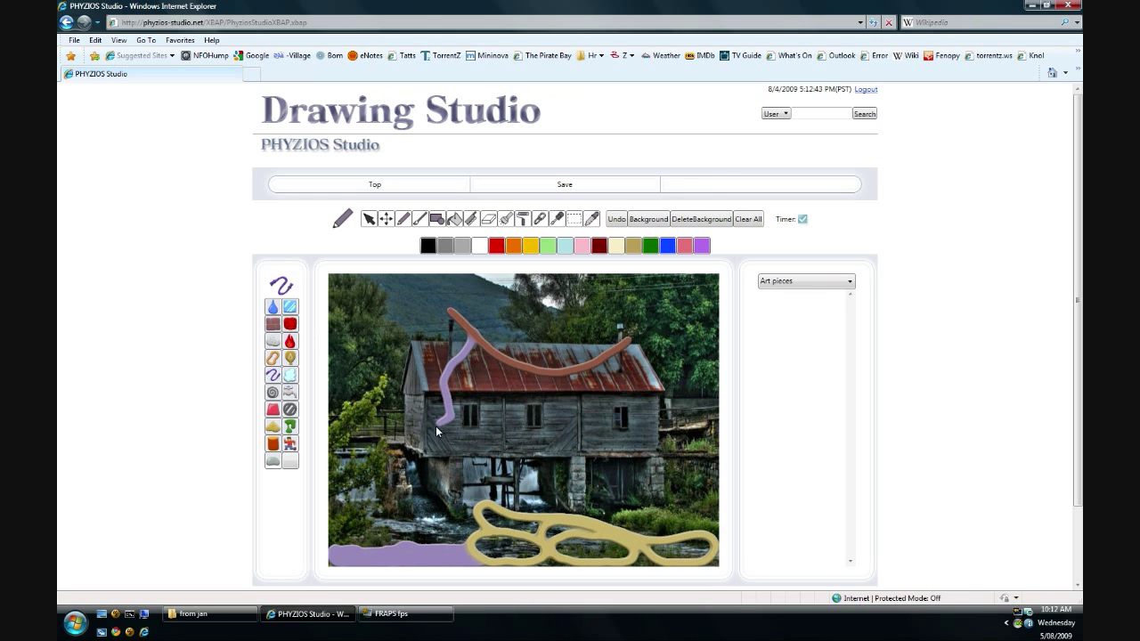
pyautogui.moveTo(435, 426); pyautogui.dragTo(436, 426)
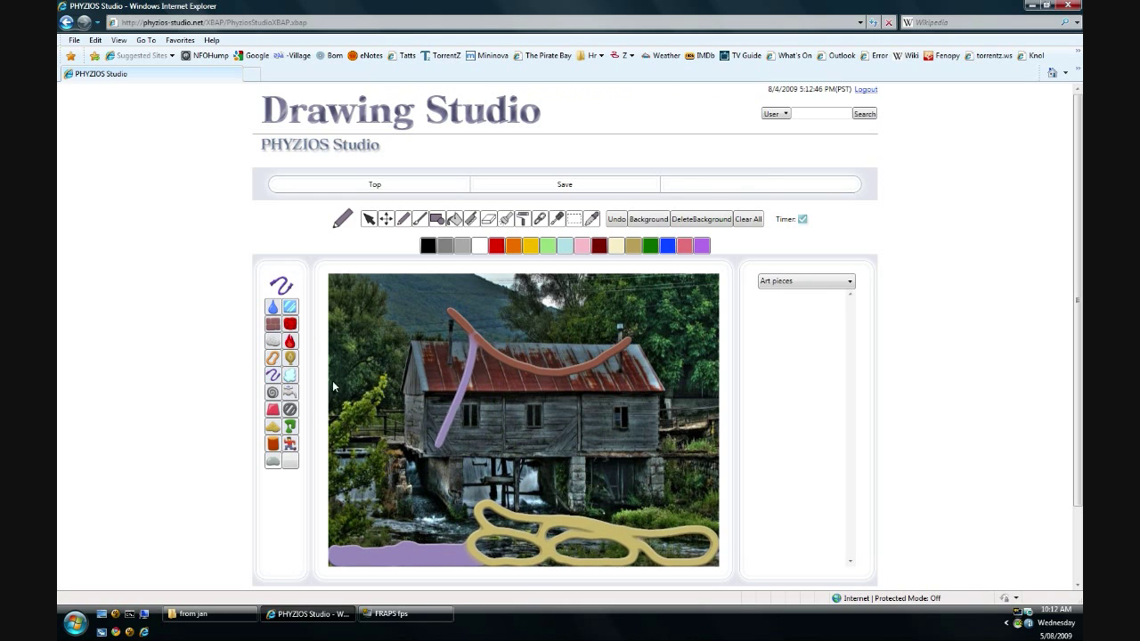
pyautogui.click(273, 442)
# Draw a wood loop mid-scene, gasoline along the roof arc, and mercury at the lower left
pyautogui.moveTo(440, 405)
pyautogui.mouseDown()
pyautogui.moveTo(489, 449)
pyautogui.moveTo(531, 463)
pyautogui.mouseUp()
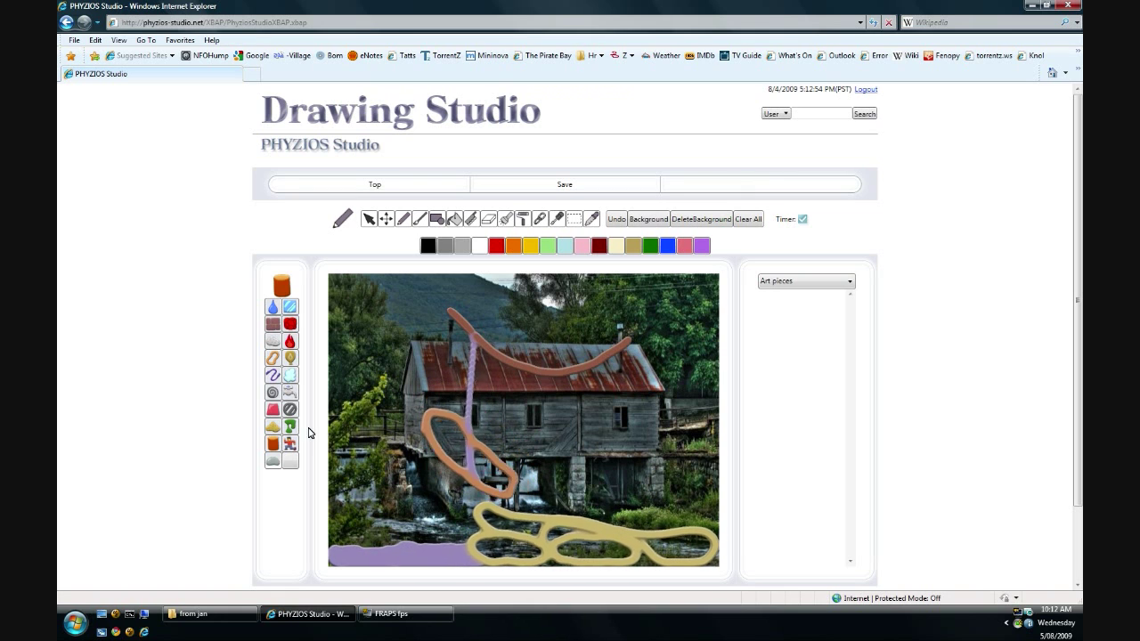
pyautogui.click(291, 359)
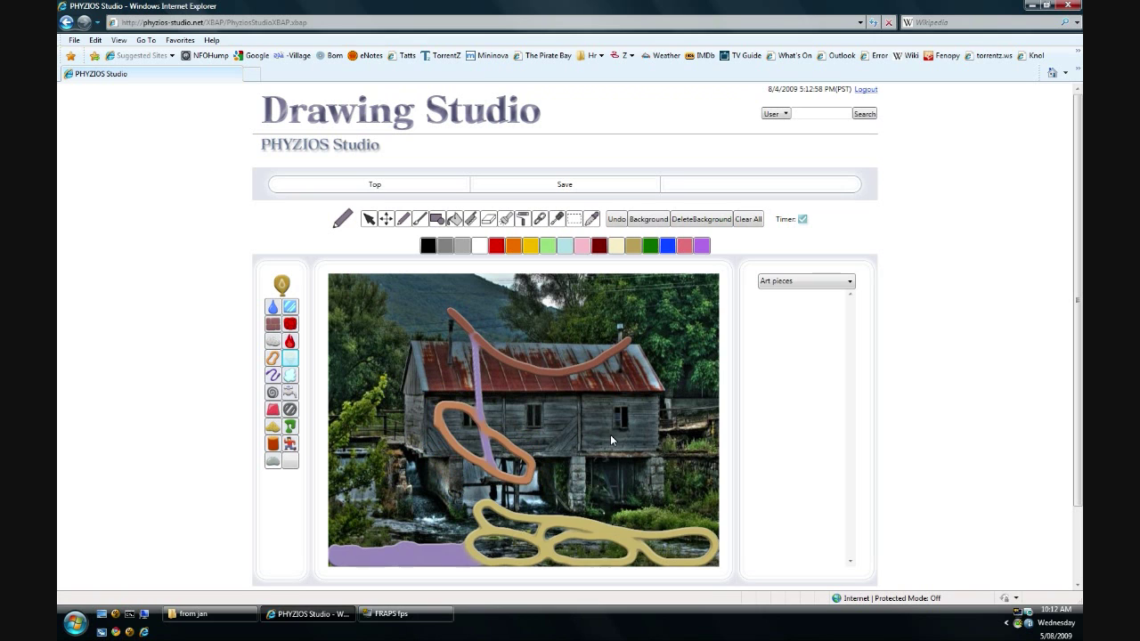
pyautogui.moveTo(565, 316)
pyautogui.mouseDown()
pyautogui.moveTo(530, 298)
pyautogui.moveTo(554, 298)
pyautogui.moveTo(540, 287)
pyautogui.moveTo(496, 298)
pyautogui.moveTo(559, 290)
pyautogui.moveTo(497, 288)
pyautogui.moveTo(541, 296)
pyautogui.moveTo(512, 296)
pyautogui.mouseUp()
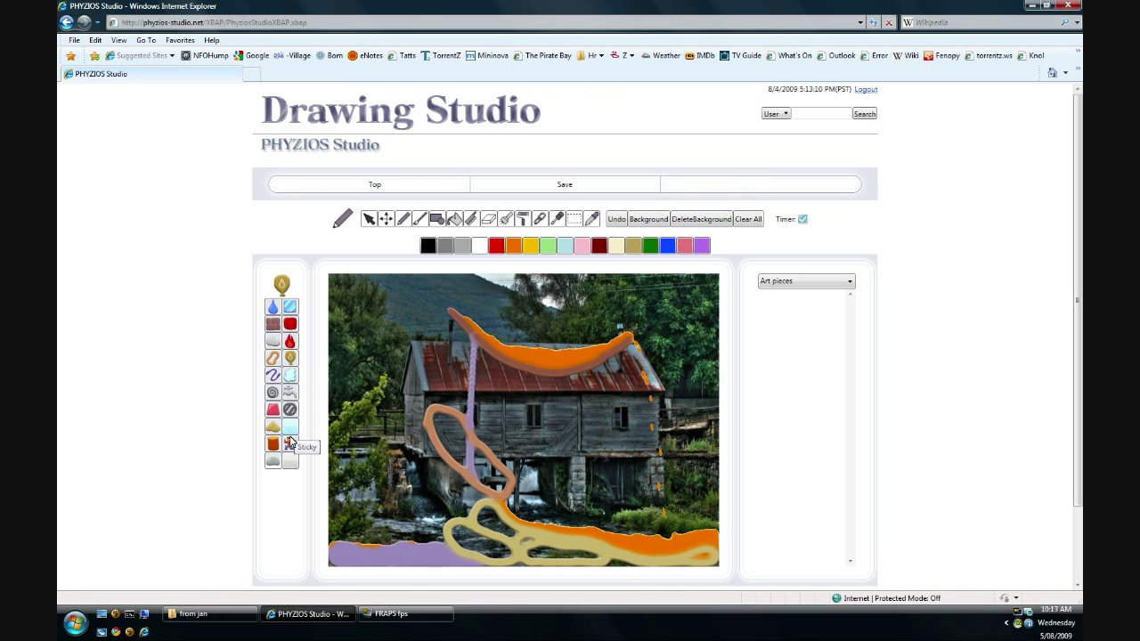
pyautogui.click(273, 461)
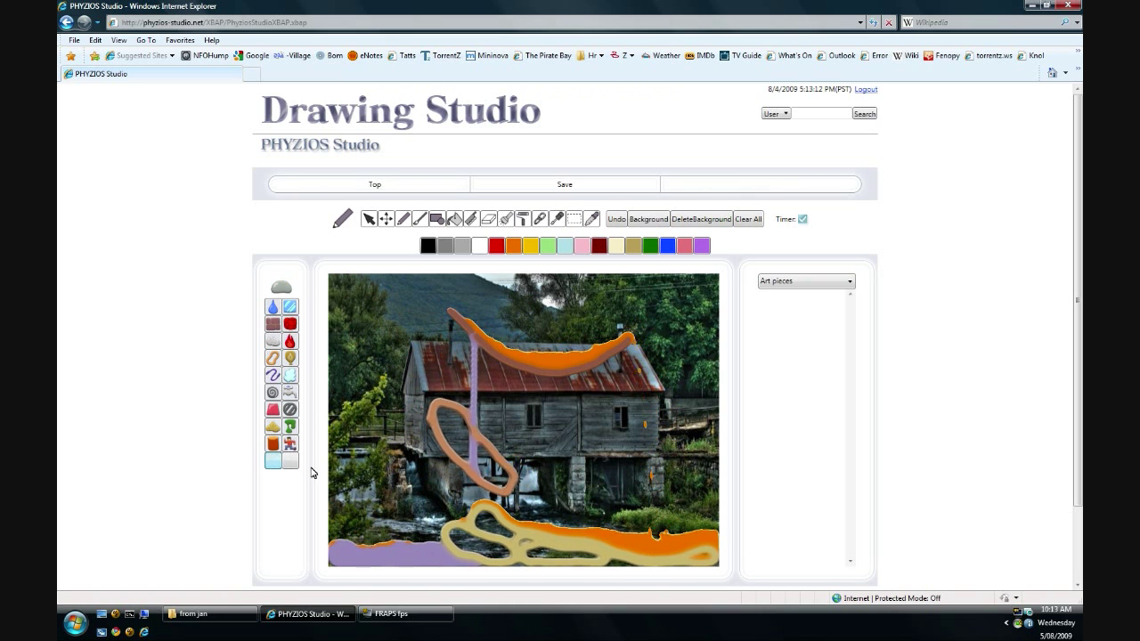
pyautogui.moveTo(361, 463)
pyautogui.mouseDown()
pyautogui.moveTo(374, 418)
pyautogui.moveTo(351, 411)
pyautogui.mouseUp()
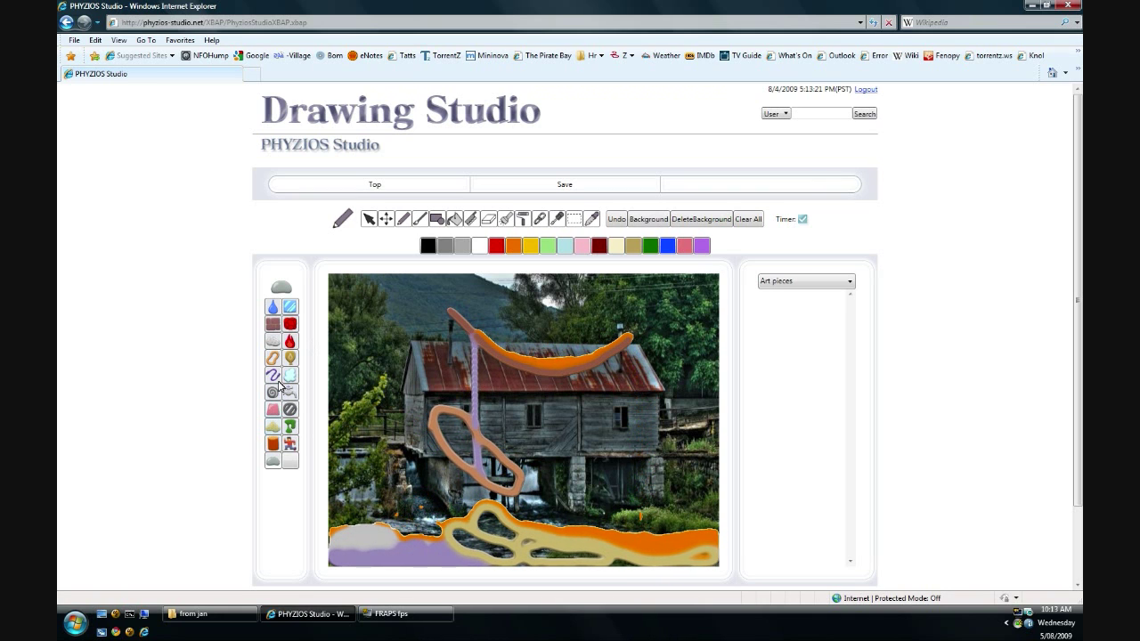
pyautogui.click(289, 341)
# Set the gasoline-soaked roof arc on fire, then pour water over the mill to douse it
pyautogui.click(479, 305)
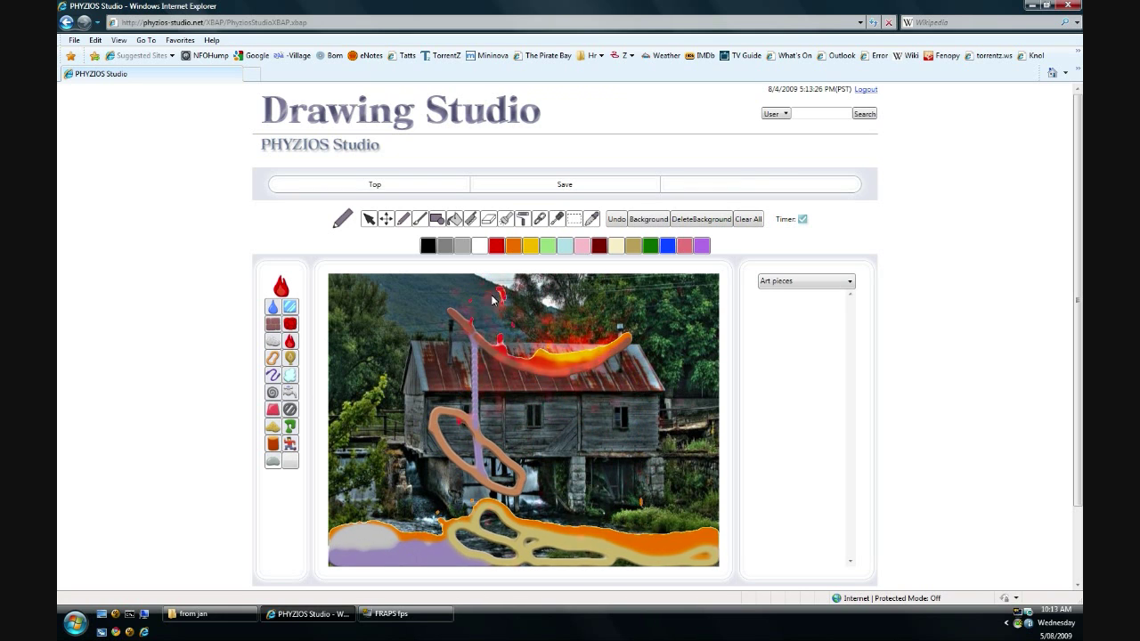
pyautogui.click(491, 315)
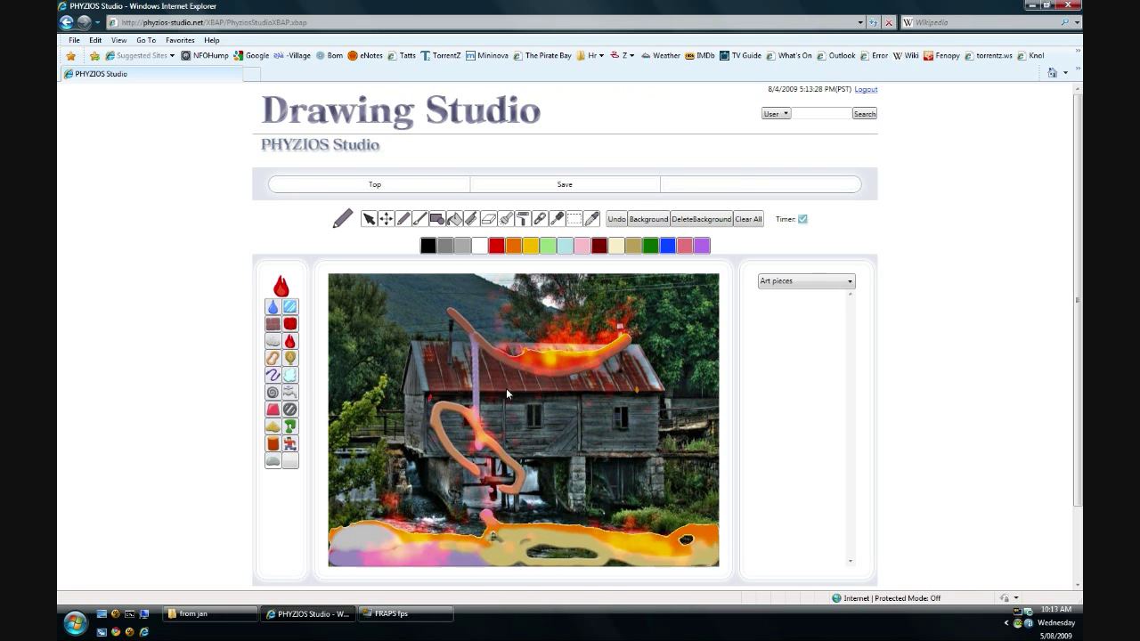
pyautogui.click(273, 306)
pyautogui.moveTo(427, 426)
pyautogui.mouseDown()
pyautogui.moveTo(590, 465)
pyautogui.moveTo(483, 451)
pyautogui.moveTo(491, 462)
pyautogui.moveTo(619, 444)
pyautogui.moveTo(674, 462)
pyautogui.moveTo(330, 489)
pyautogui.moveTo(430, 429)
pyautogui.moveTo(491, 420)
pyautogui.moveTo(525, 441)
pyautogui.moveTo(544, 435)
pyautogui.moveTo(442, 446)
pyautogui.mouseUp()
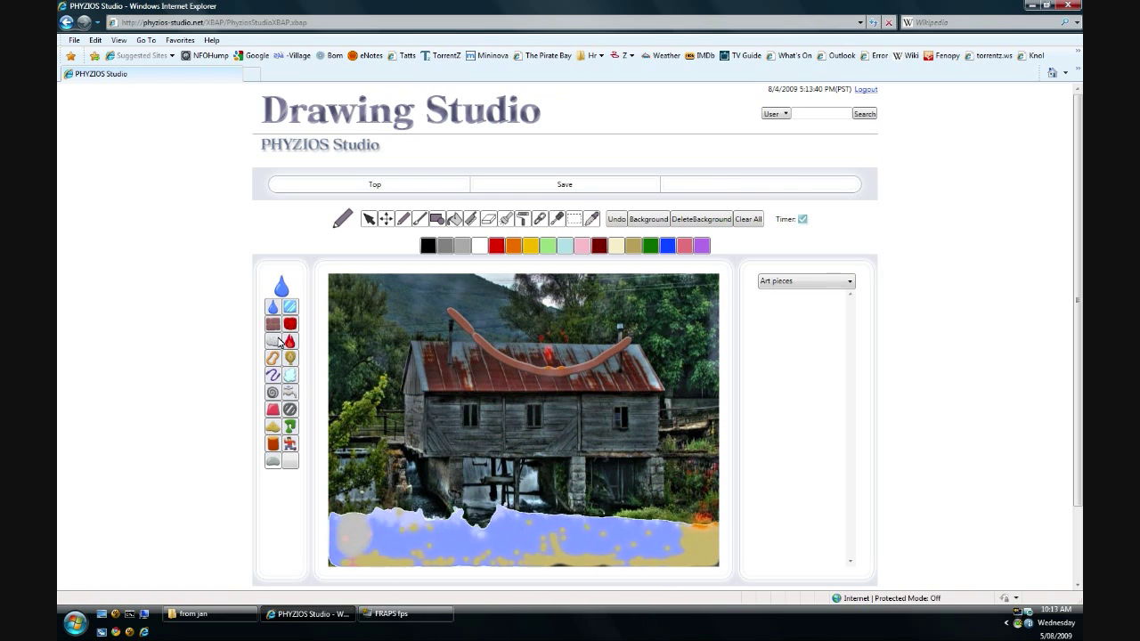
# Draw two burning fire rectangles over the mill's base
pyautogui.click(290, 341)
pyautogui.click(436, 219)
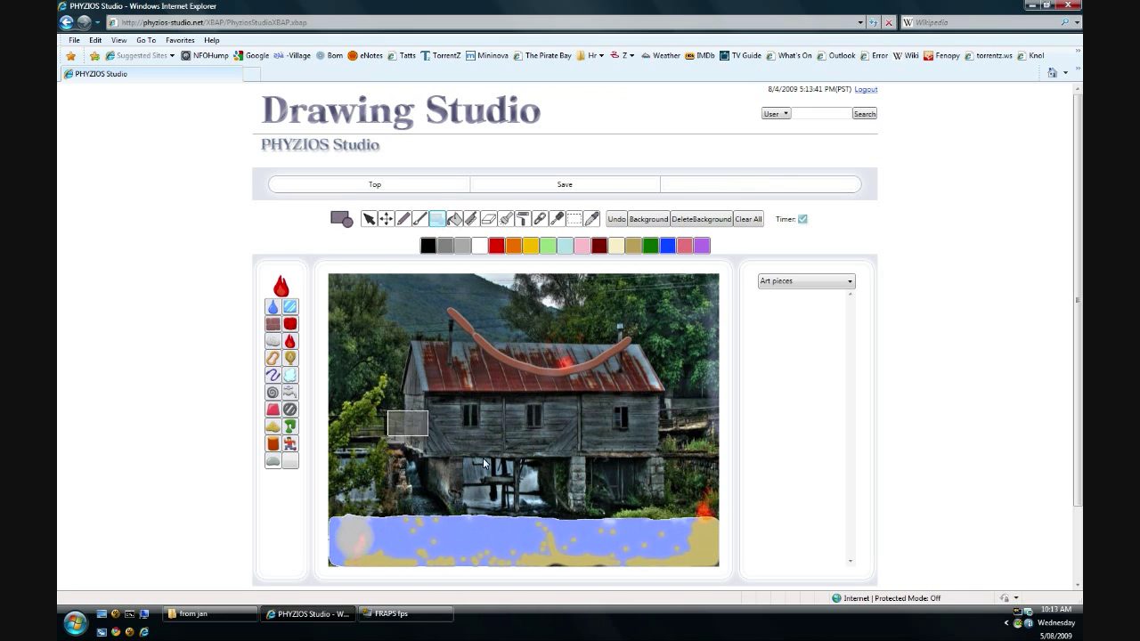
pyautogui.moveTo(387, 406); pyautogui.dragTo(600, 494)
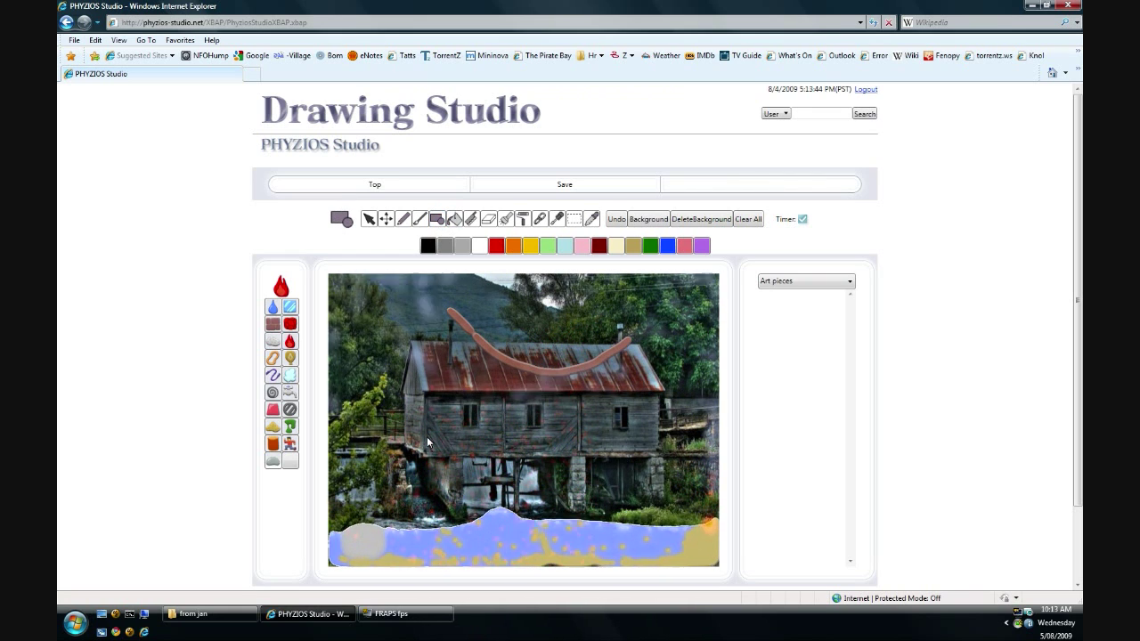
pyautogui.moveTo(392, 464); pyautogui.dragTo(626, 525)
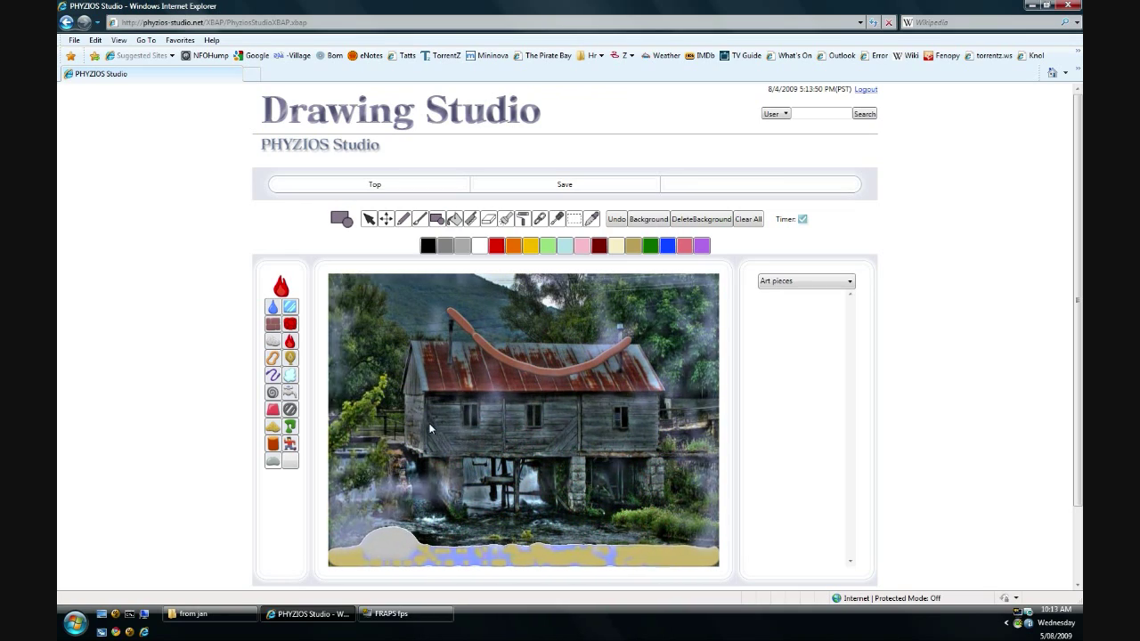
# Clear the canvas, draw a tan block, rope it to the roof, and start the Timer
pyautogui.click(753, 220)
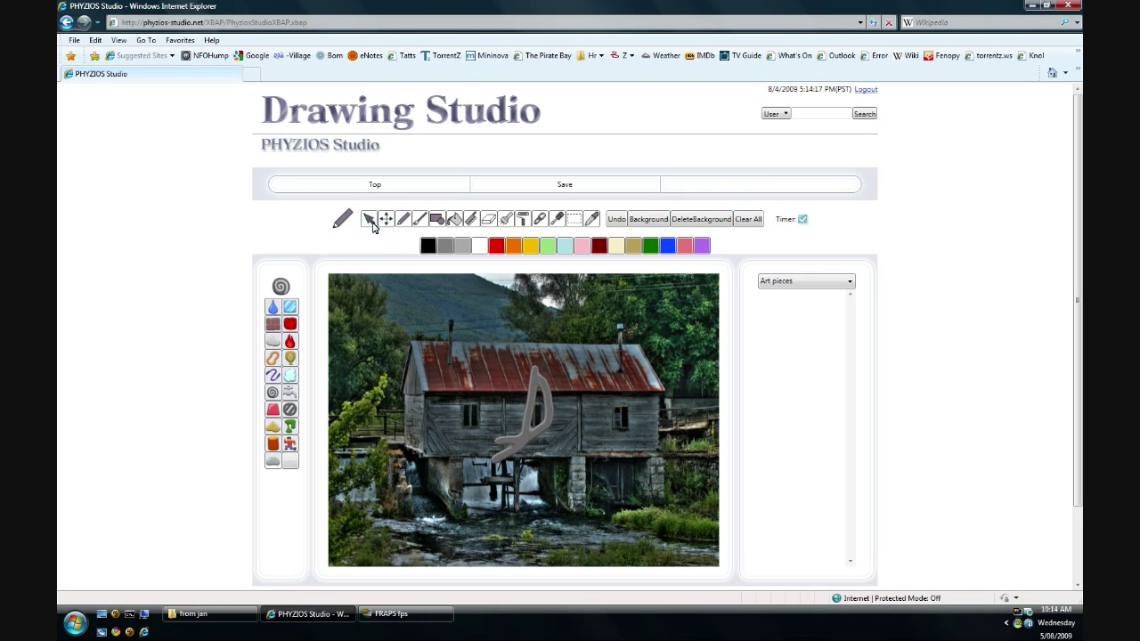
pyautogui.click(369, 219)
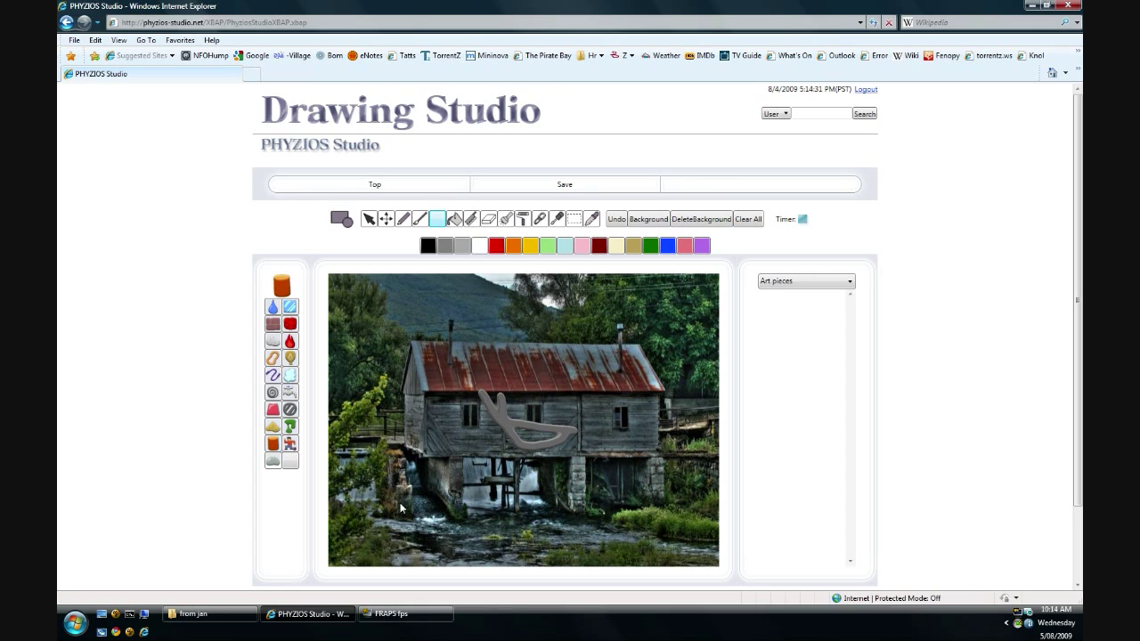
pyautogui.moveTo(389, 526); pyautogui.dragTo(487, 563)
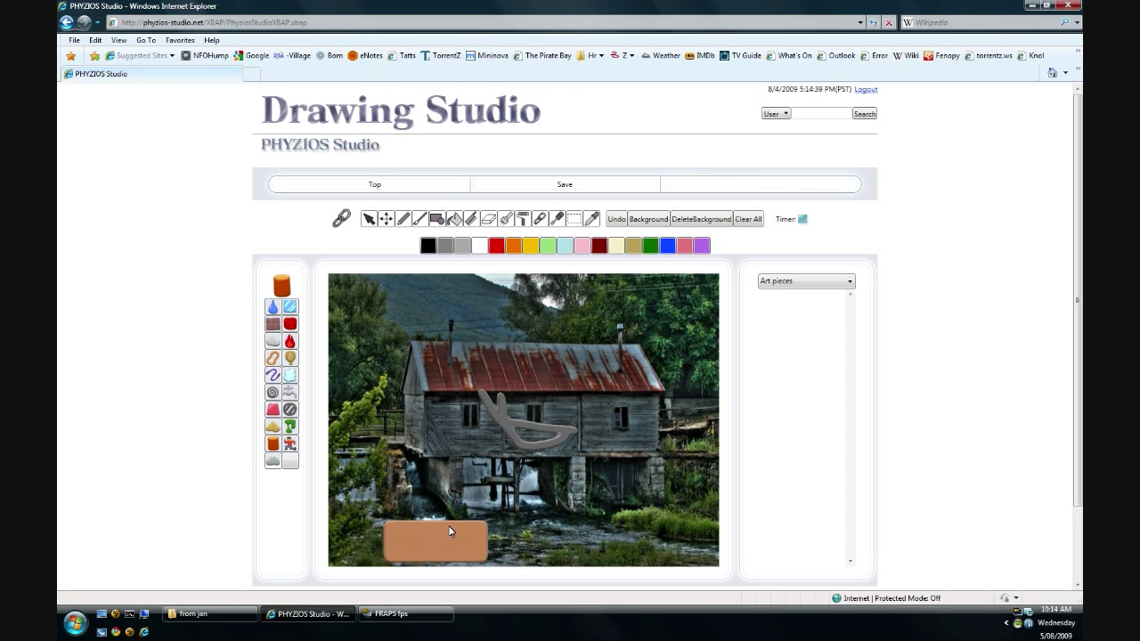
pyautogui.moveTo(454, 533); pyautogui.dragTo(482, 398)
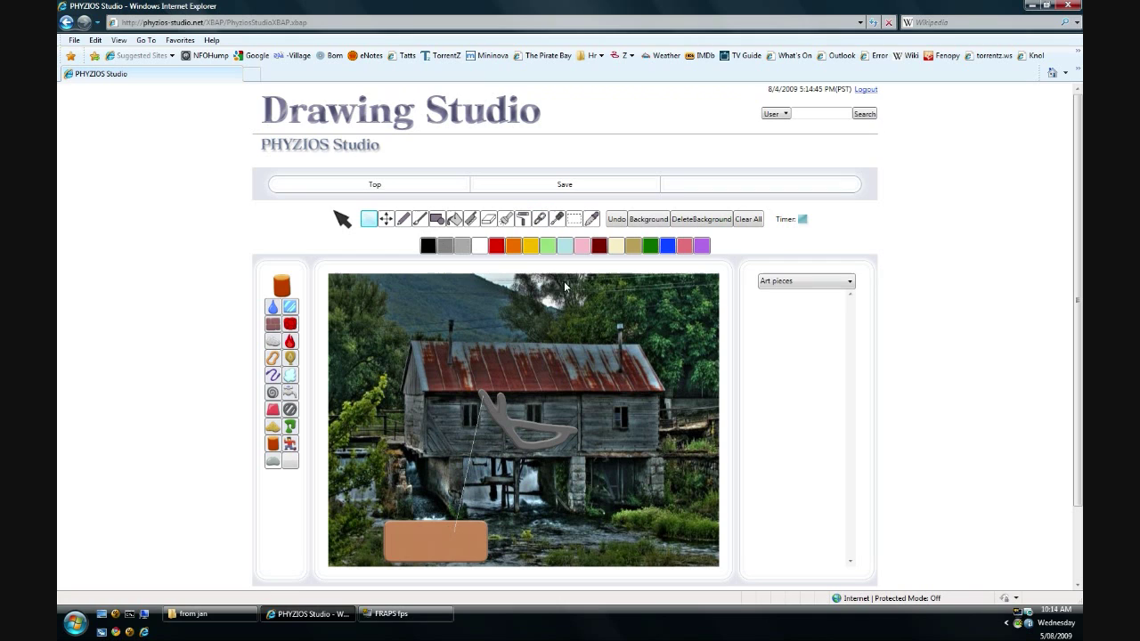
pyautogui.click(802, 220)
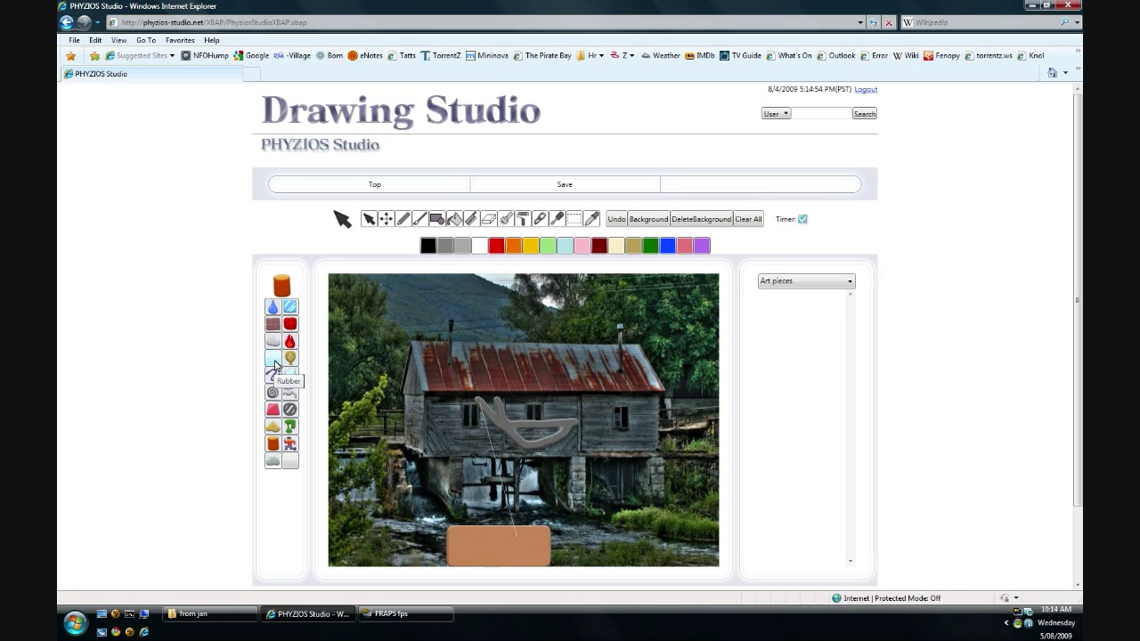
# Drop water on the roof and fire at the lower left, douse the fire, then clear the canvas
pyautogui.click(273, 307)
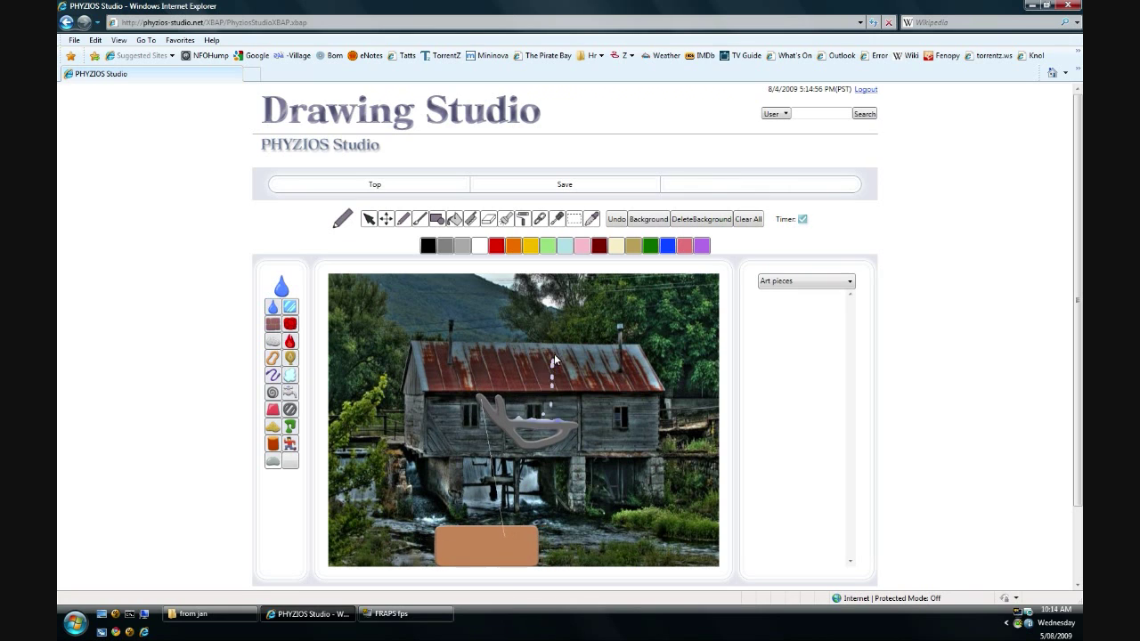
pyautogui.click(550, 346)
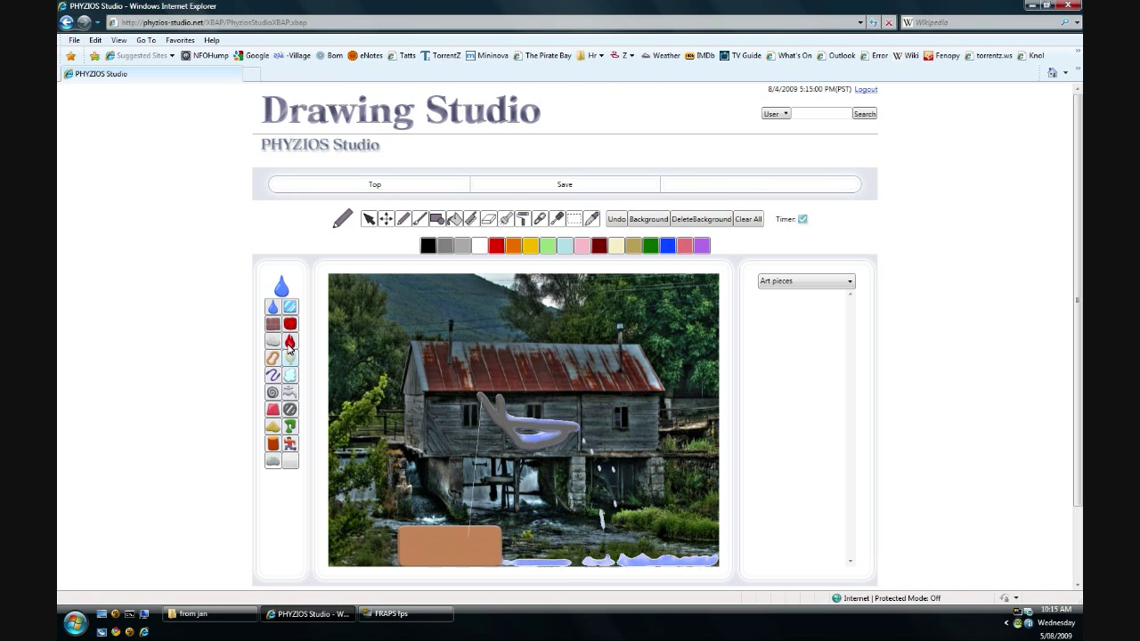
pyautogui.click(289, 341)
pyautogui.click(404, 483)
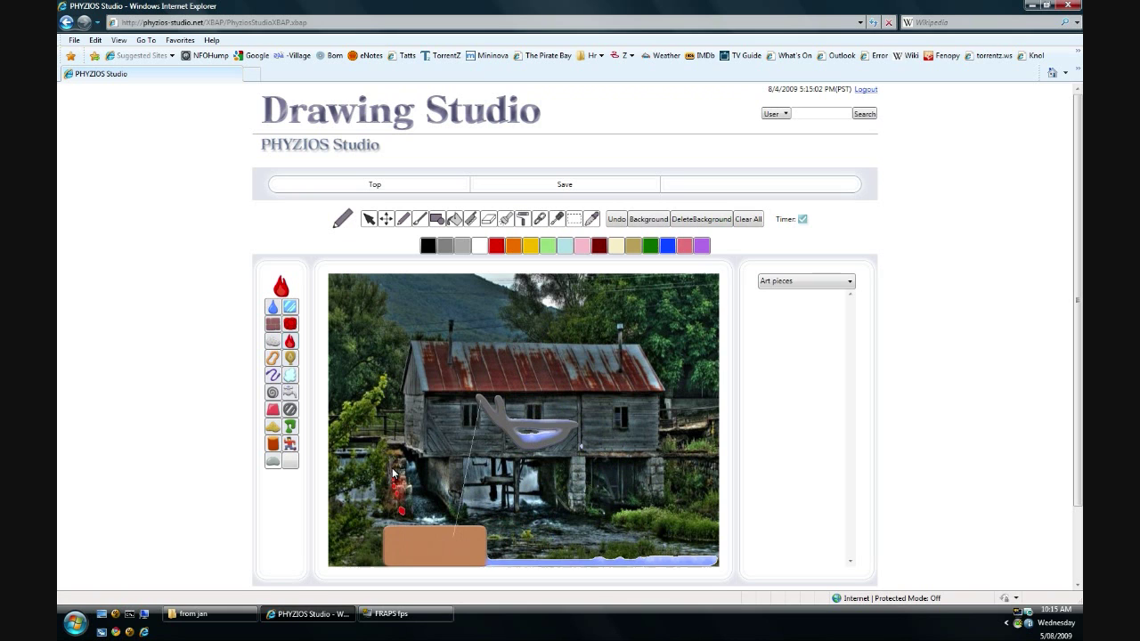
pyautogui.click(272, 306)
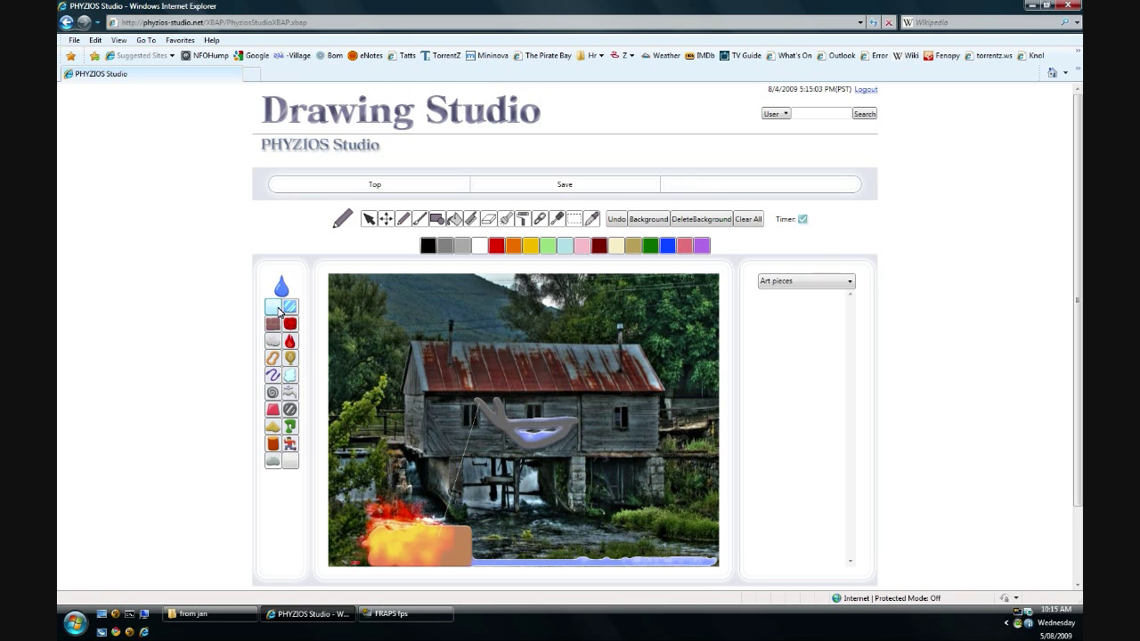
pyautogui.click(546, 340)
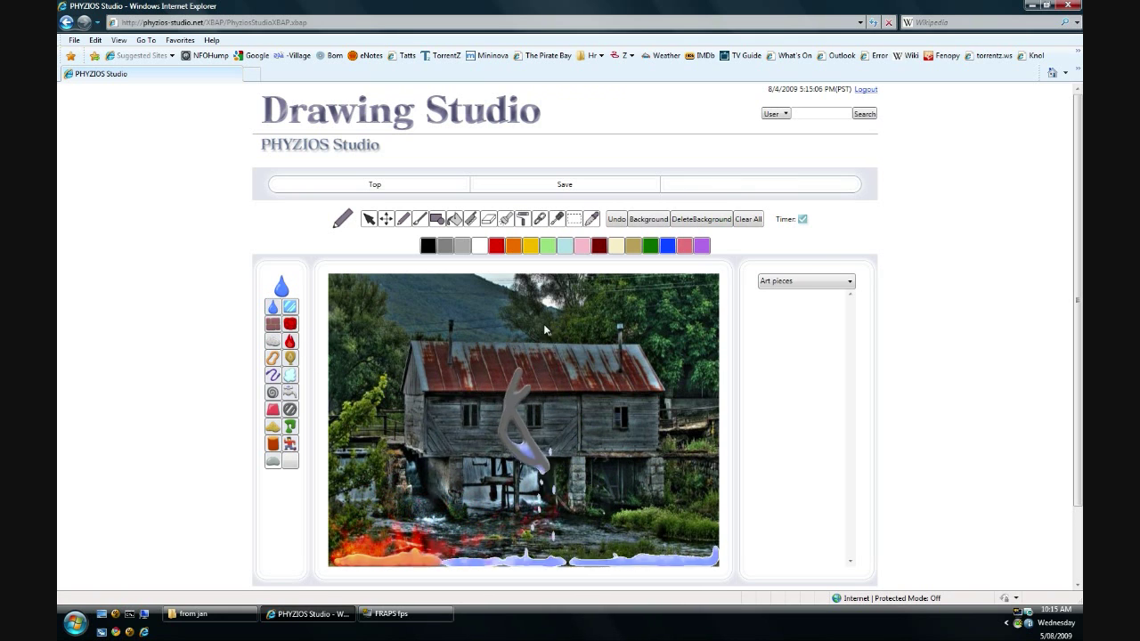
pyautogui.click(522, 359)
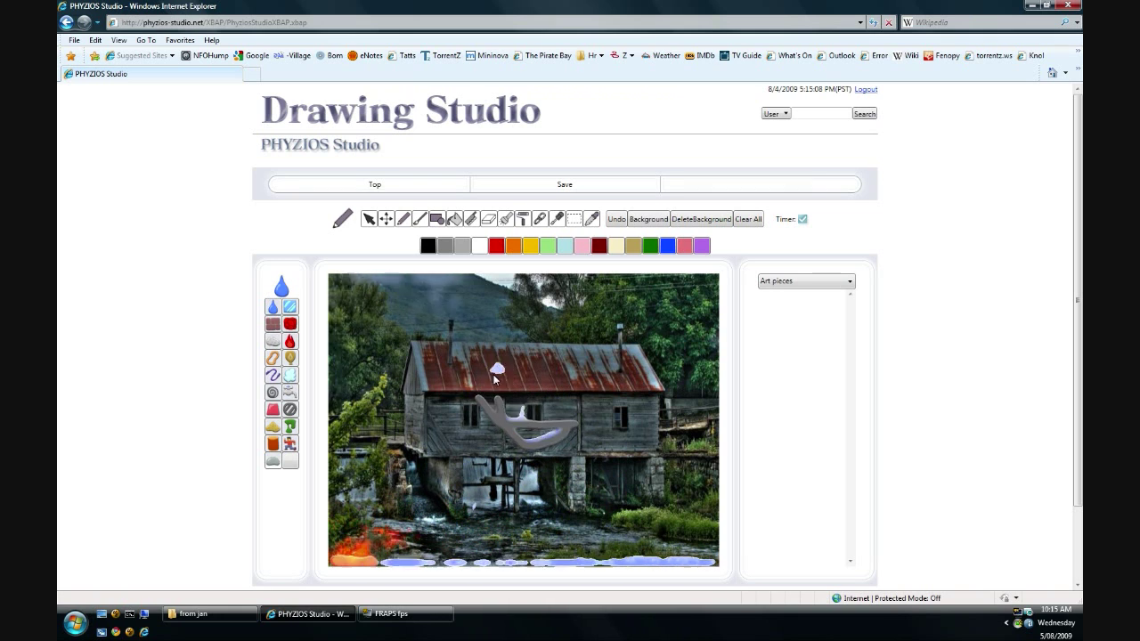
pyautogui.click(290, 358)
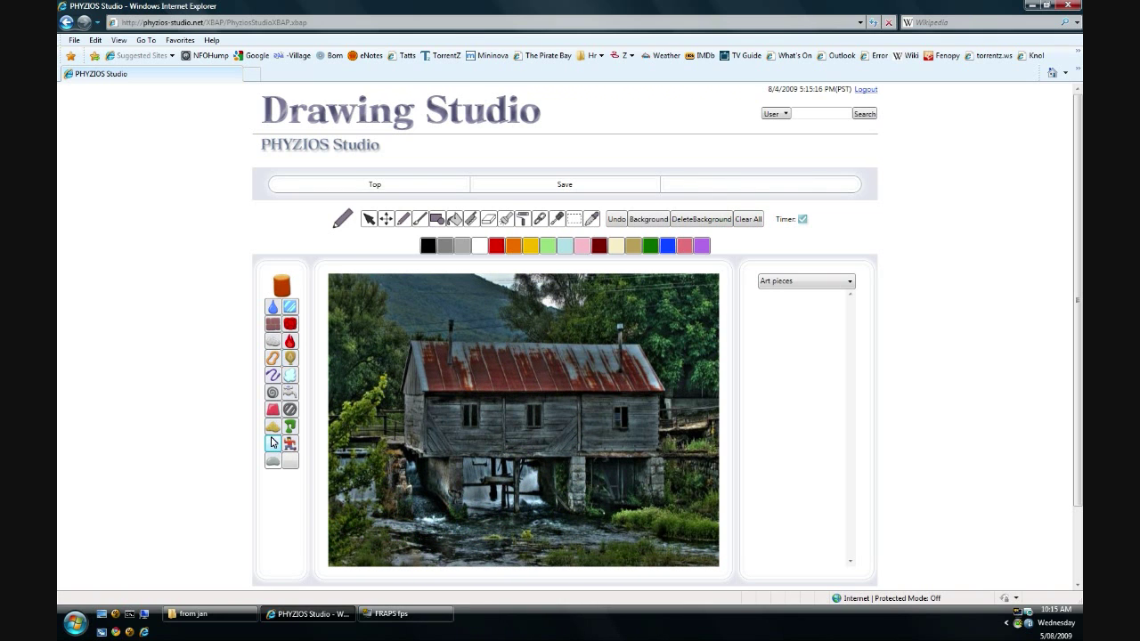
# Show the Page 1 art pieces and place two orange tabby cats on the riverbank
pyautogui.click(850, 281)
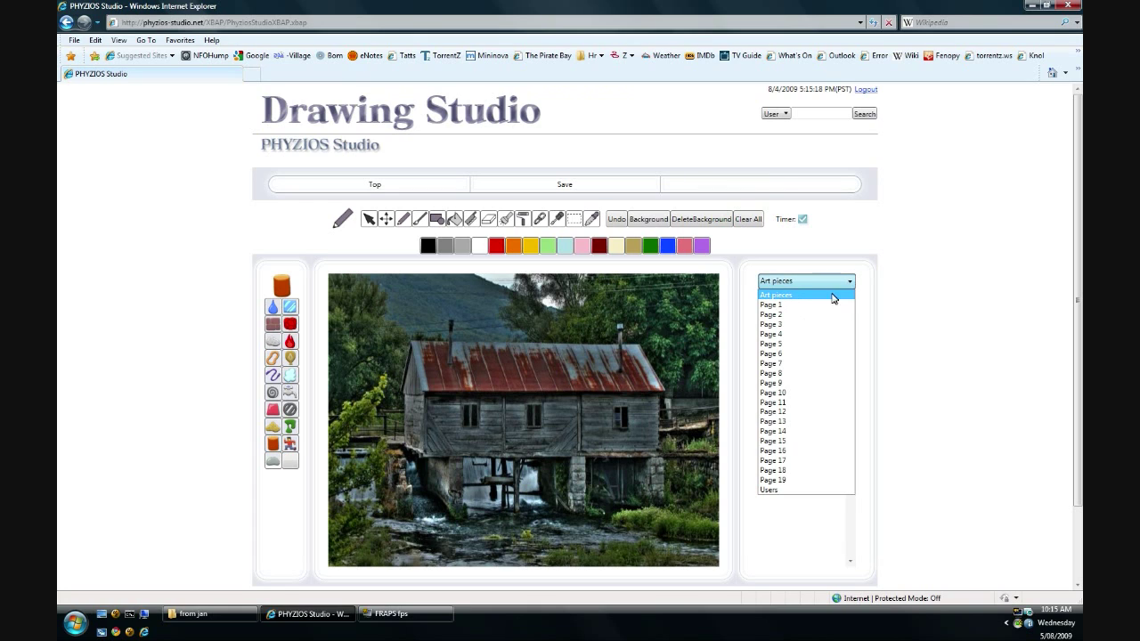
pyautogui.click(789, 305)
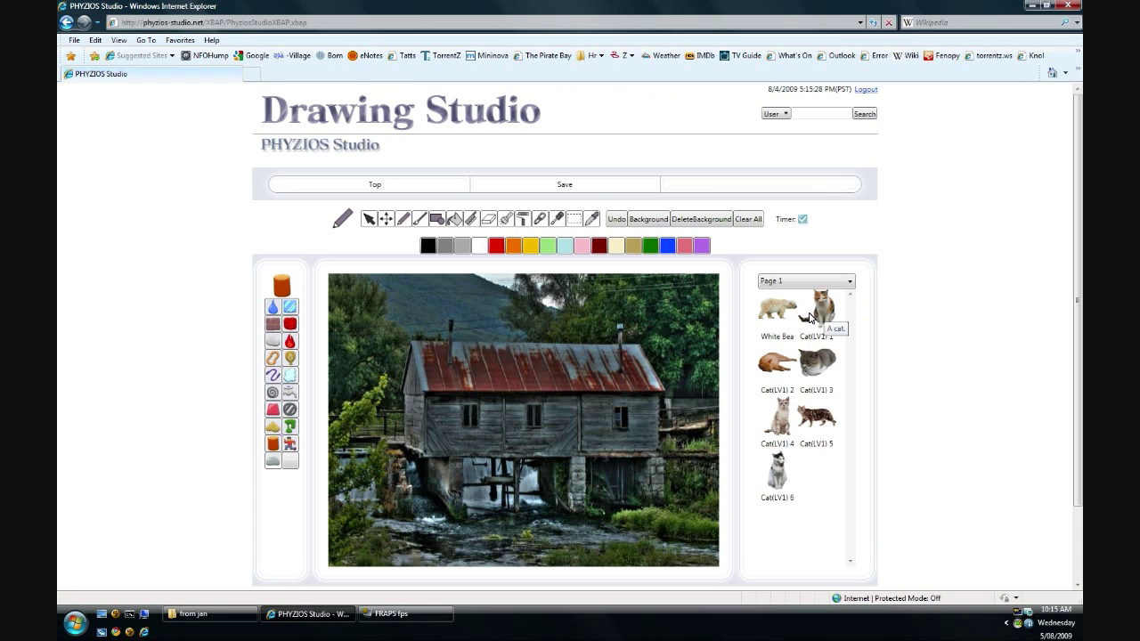
pyautogui.click(811, 317)
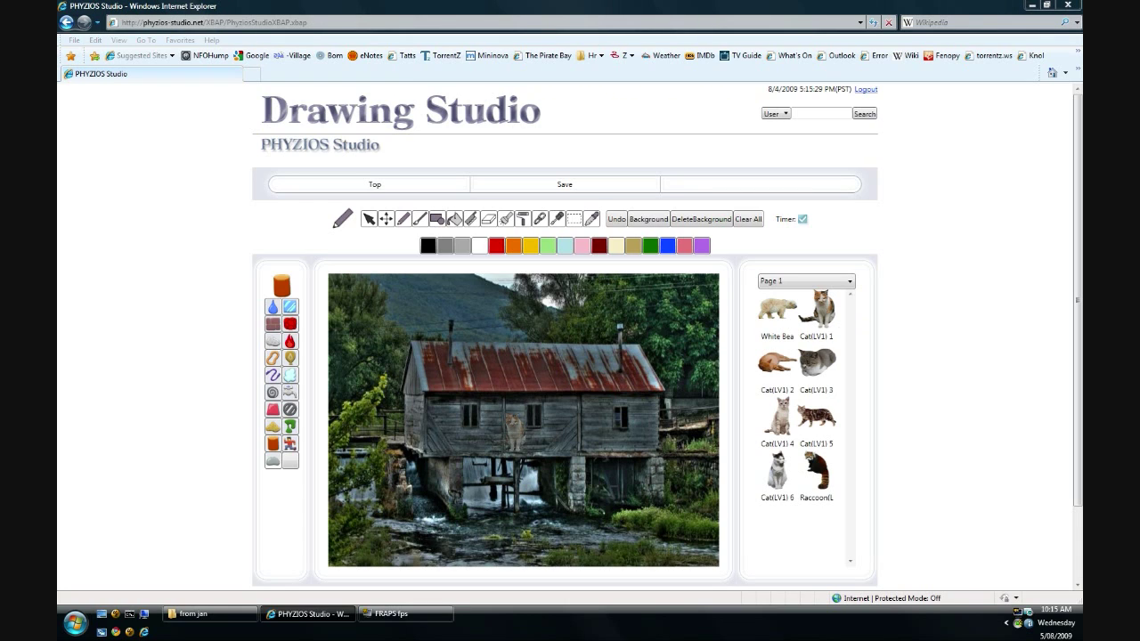
pyautogui.click(527, 425)
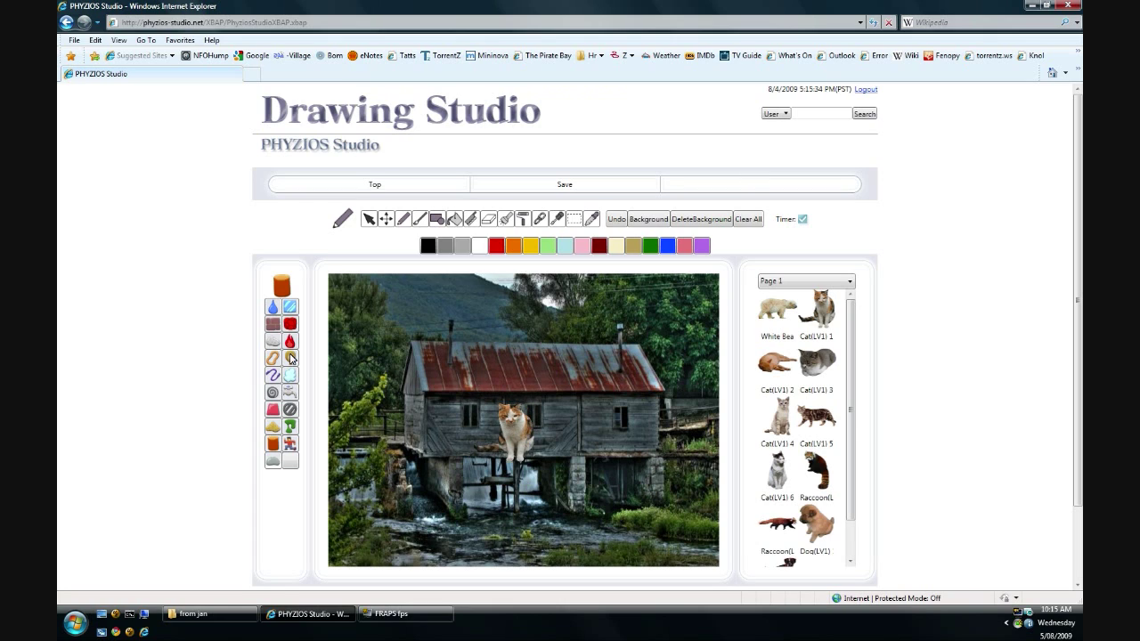
pyautogui.click(273, 444)
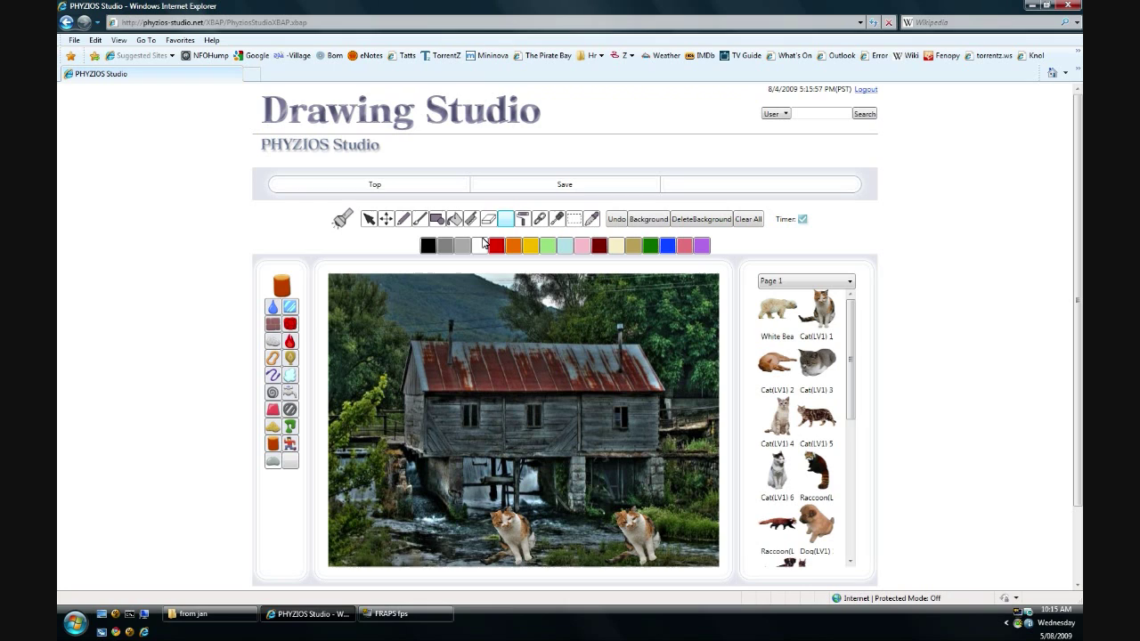
pyautogui.click(290, 342)
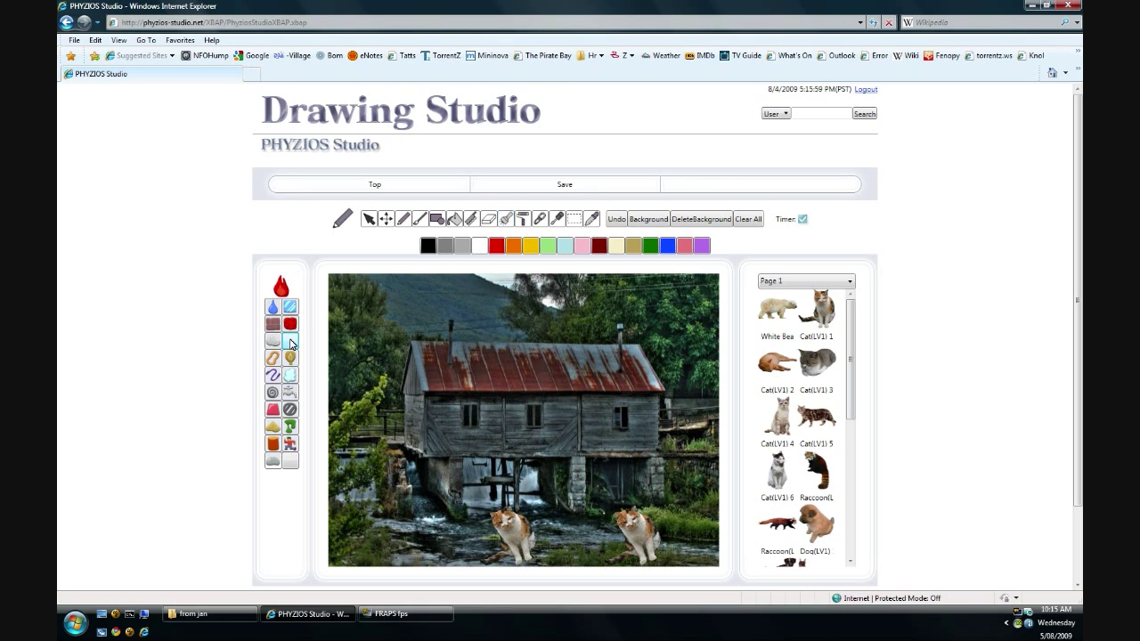
# Drop fire near the cats and try the brush with Brick and Wood materials
pyautogui.click(498, 495)
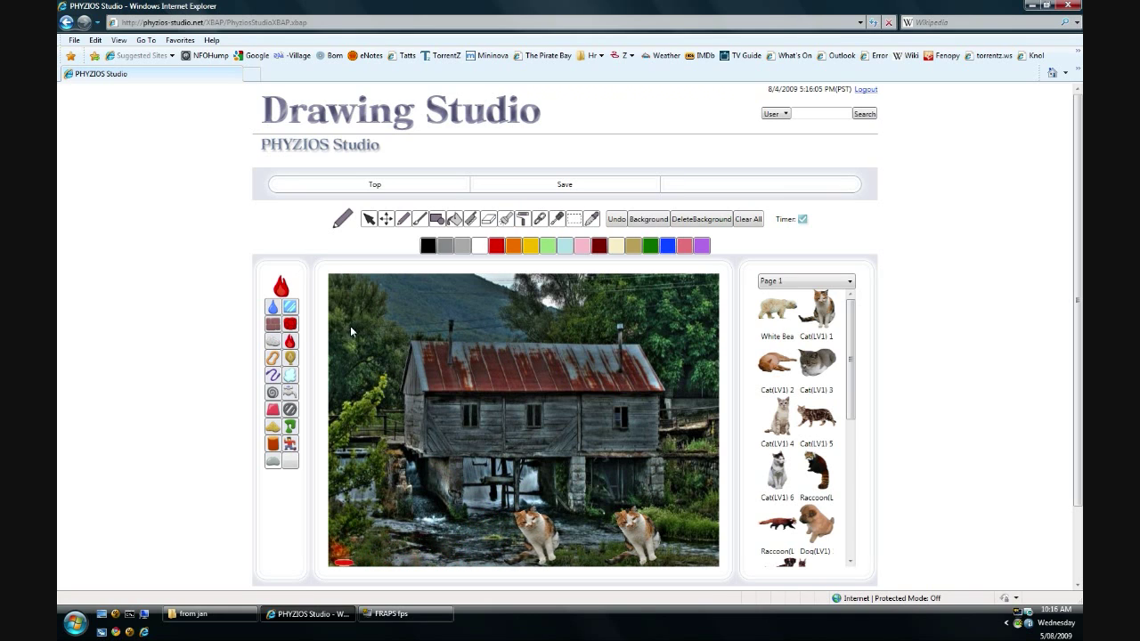
pyautogui.click(505, 219)
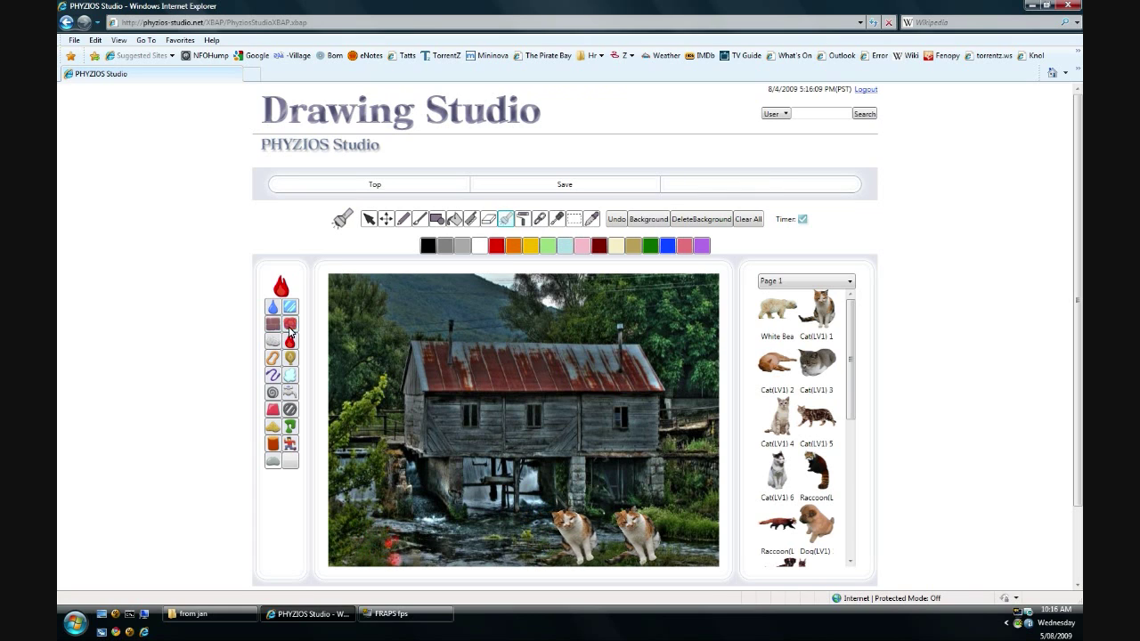
pyautogui.click(272, 323)
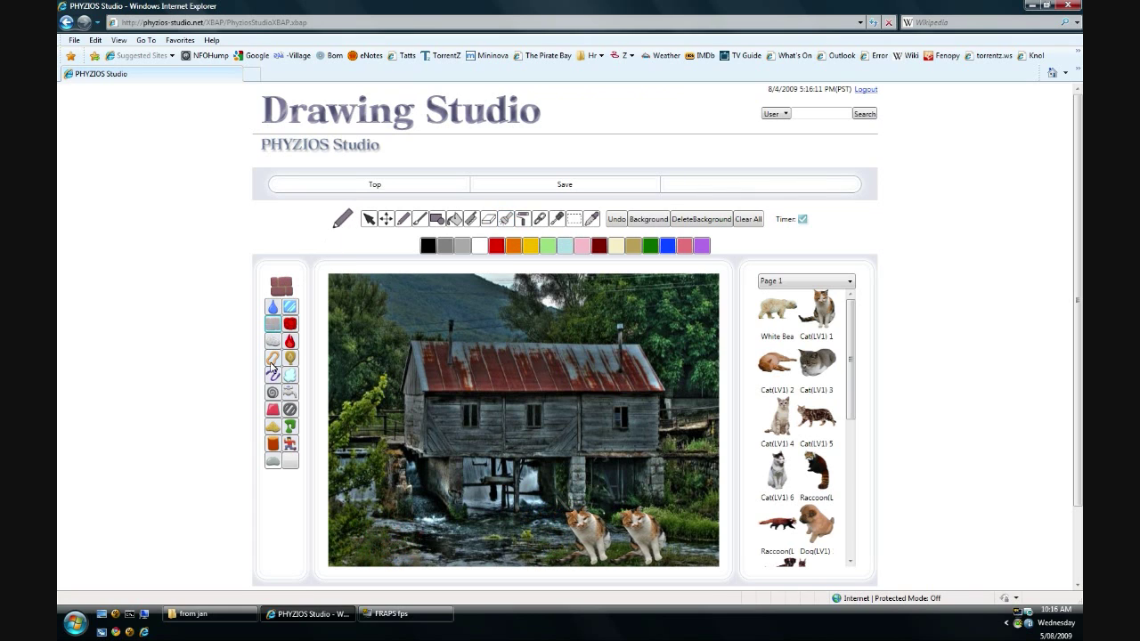
pyautogui.click(274, 445)
pyautogui.click(505, 220)
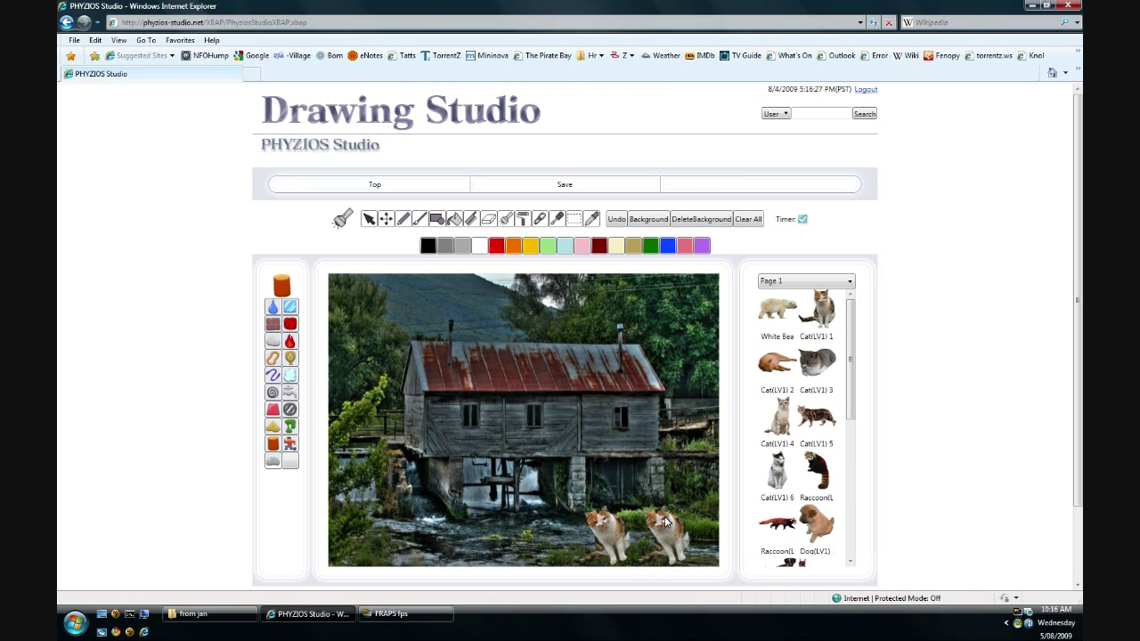
# Paint fire over the cats with the brush, then clear the canvas
pyautogui.click(289, 341)
pyautogui.moveTo(624, 526); pyautogui.dragTo(615, 380)
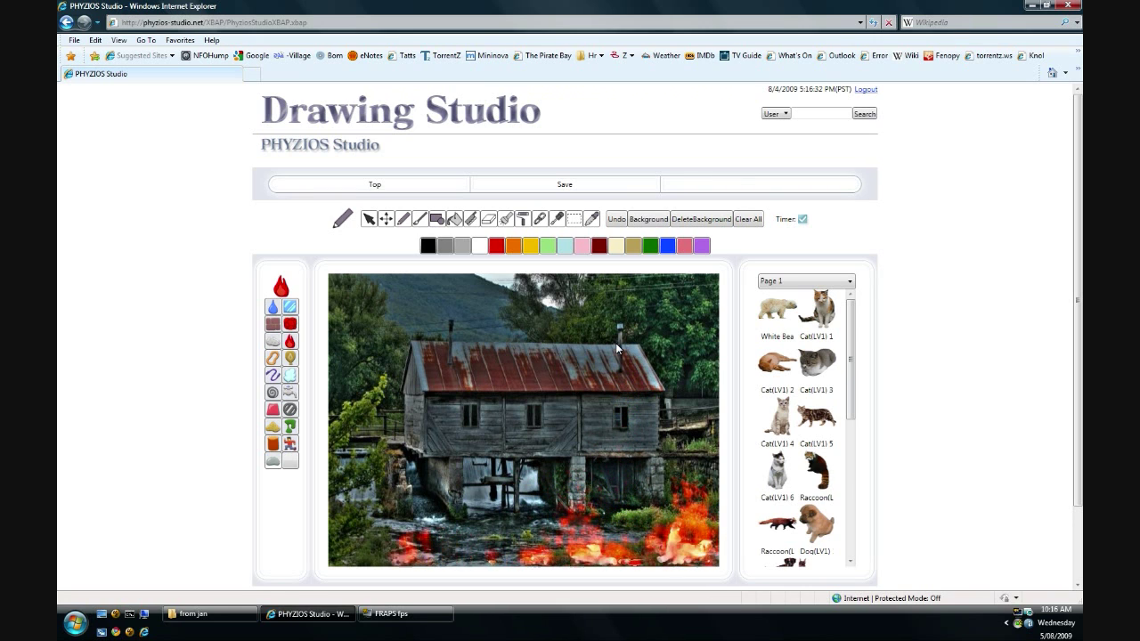
pyautogui.click(748, 219)
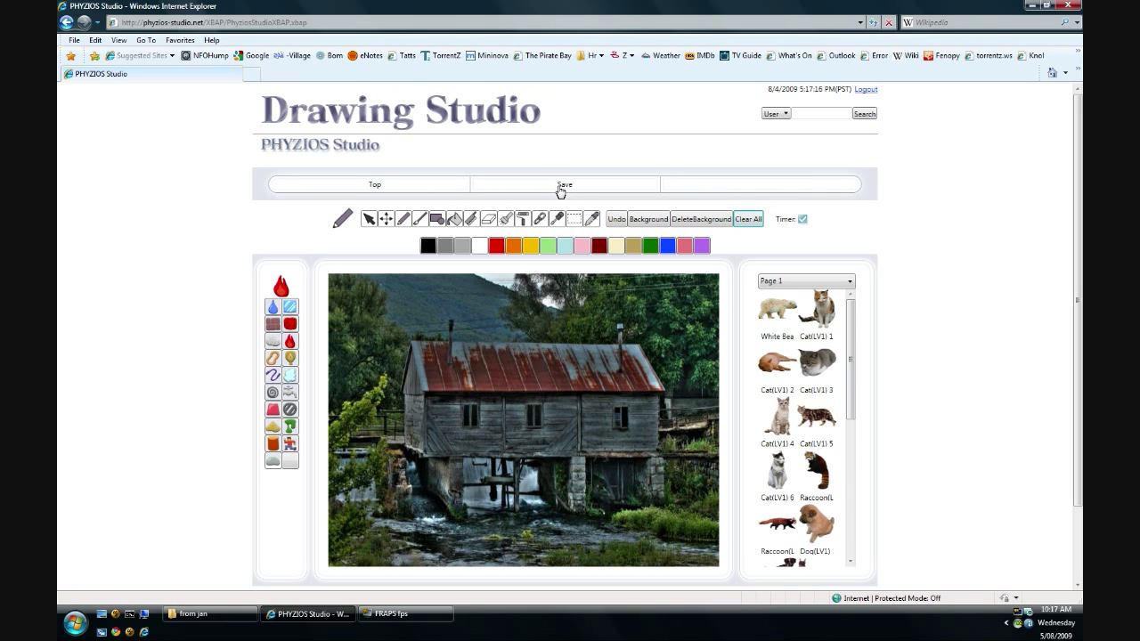
# Leave the Drawing Studio for the PHYZIOS top page and enter Game Studio
pyautogui.click(375, 187)
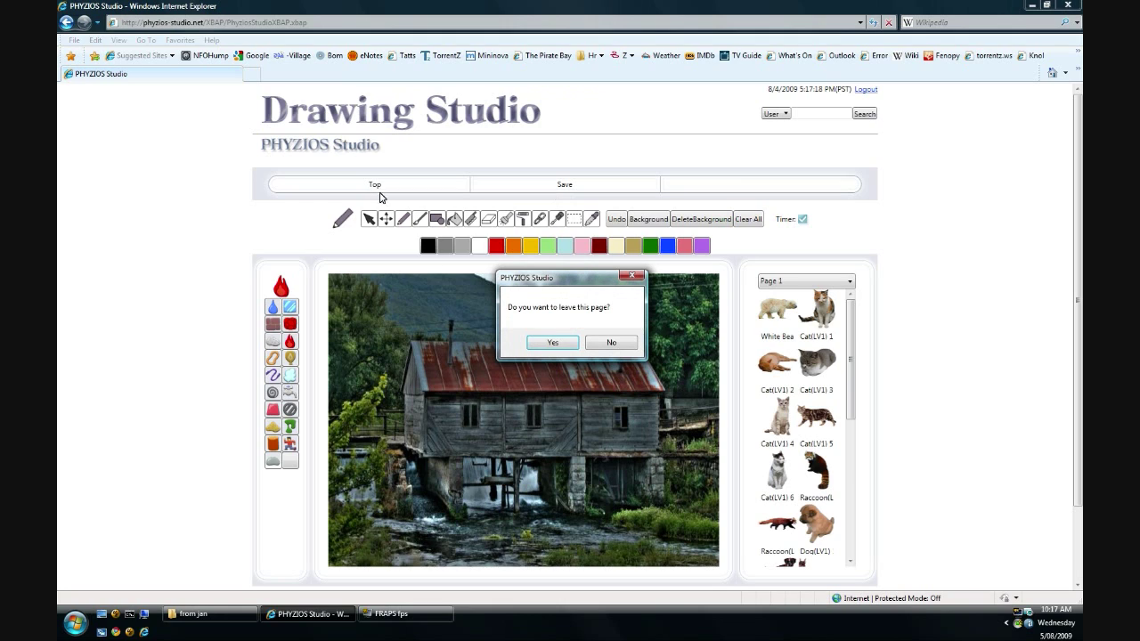
pyautogui.click(552, 343)
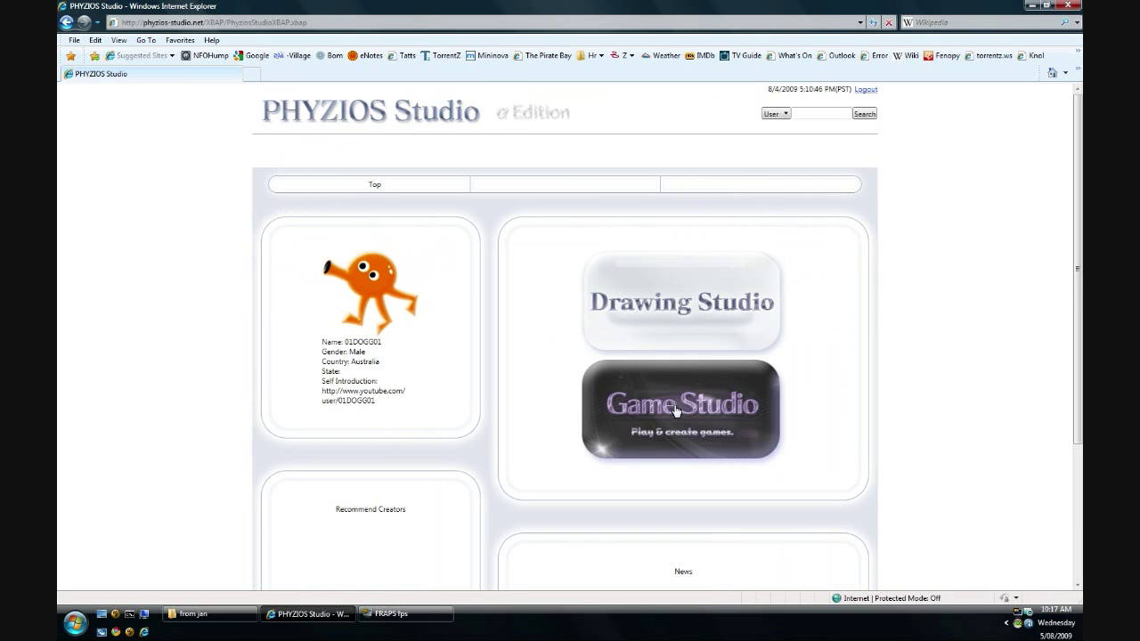
pyautogui.click(739, 412)
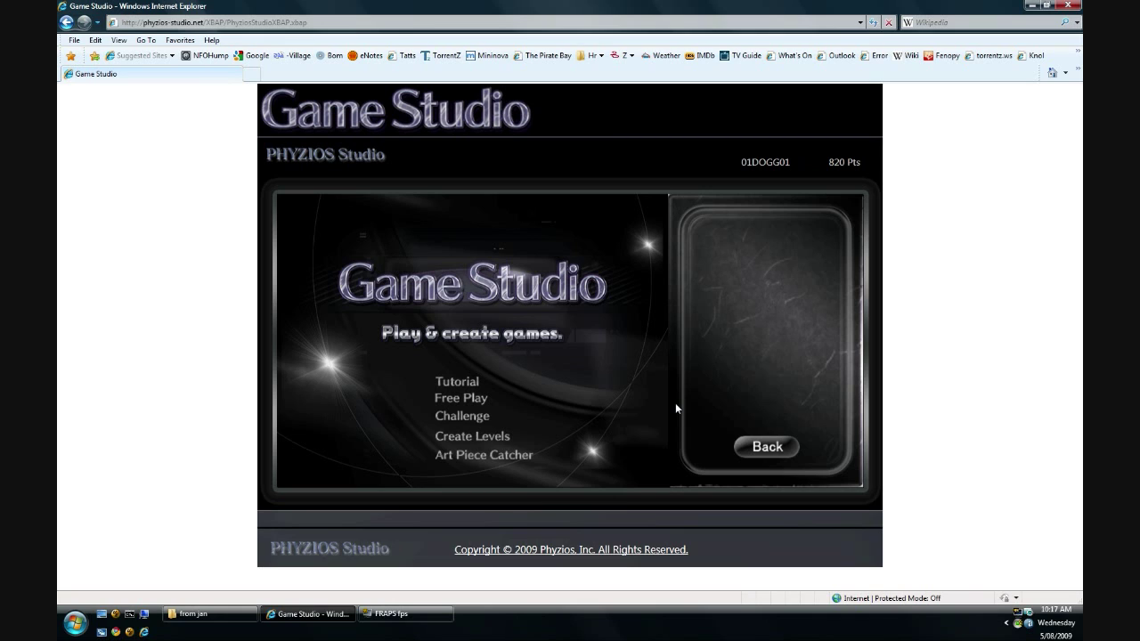
# Play one Art Piece Catcher claw round with set 001, then return to the menu
pyautogui.moveTo(482, 464)
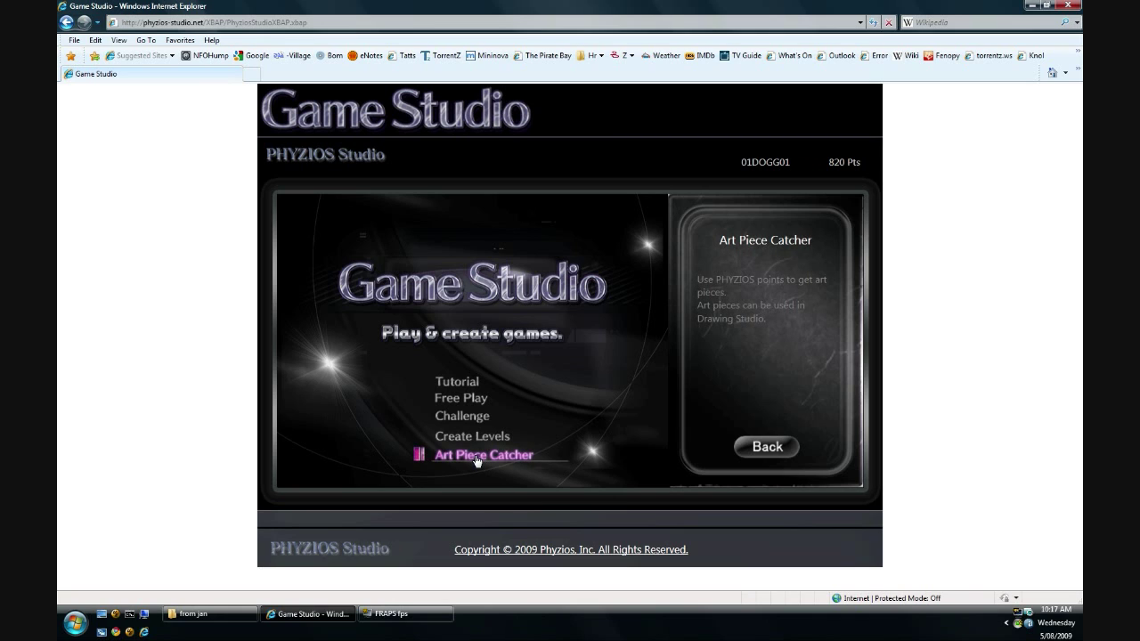
pyautogui.click(477, 457)
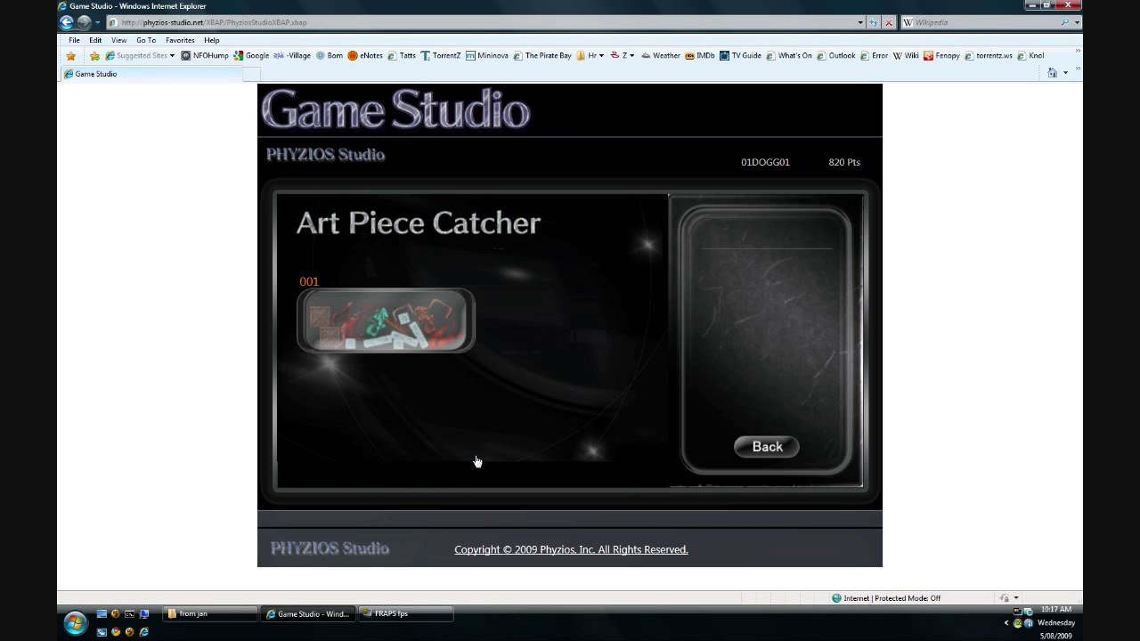
pyautogui.click(380, 318)
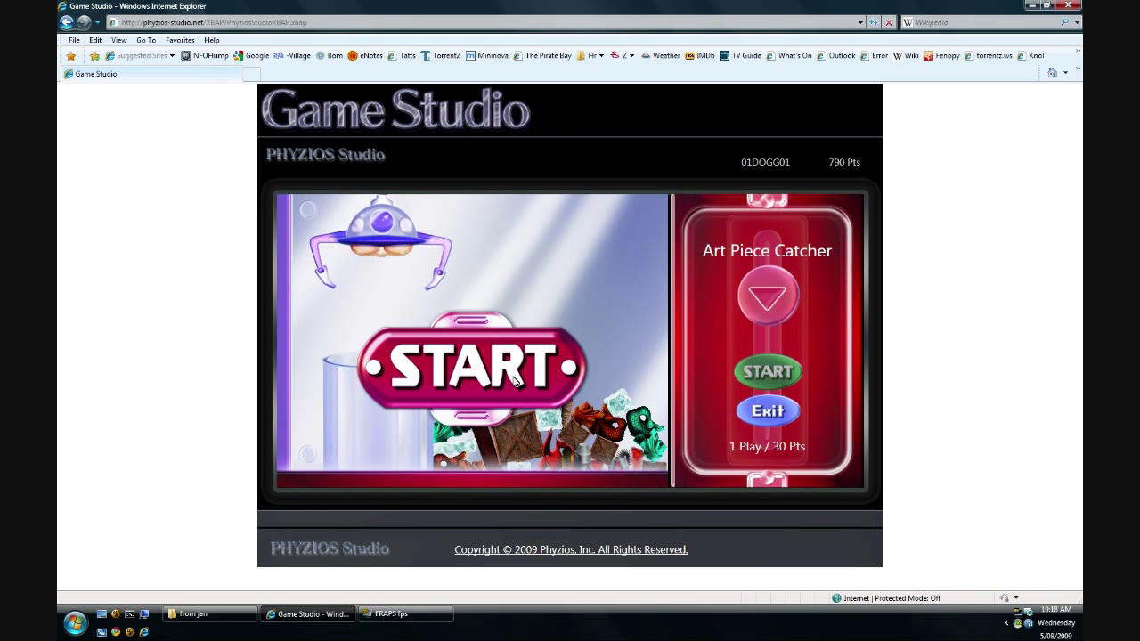
pyautogui.click(514, 381)
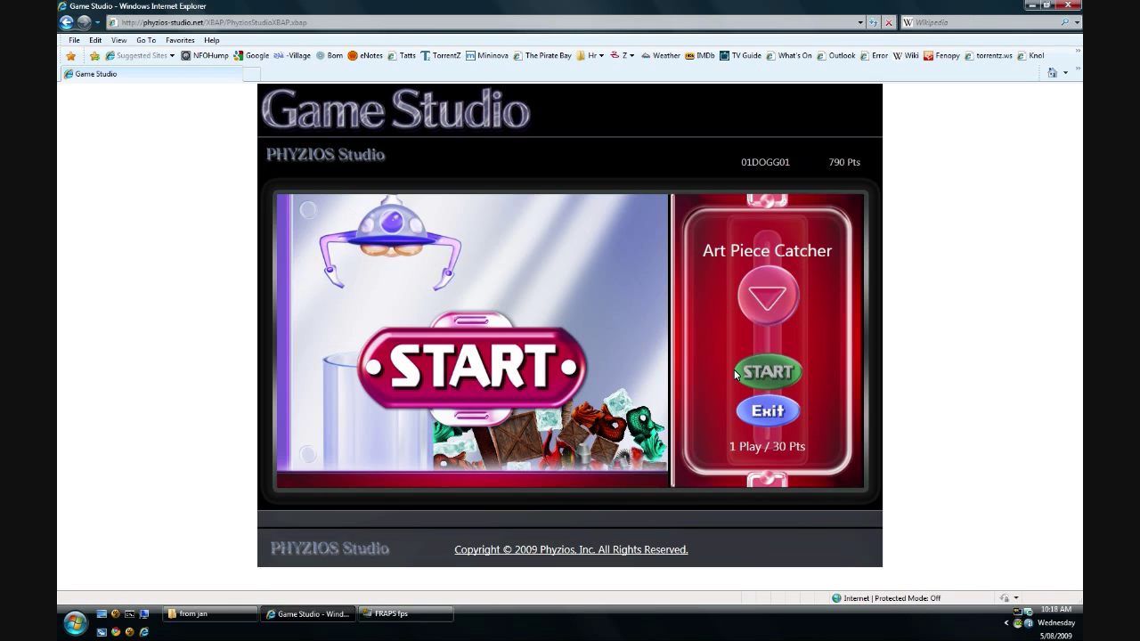
pyautogui.click(767, 304)
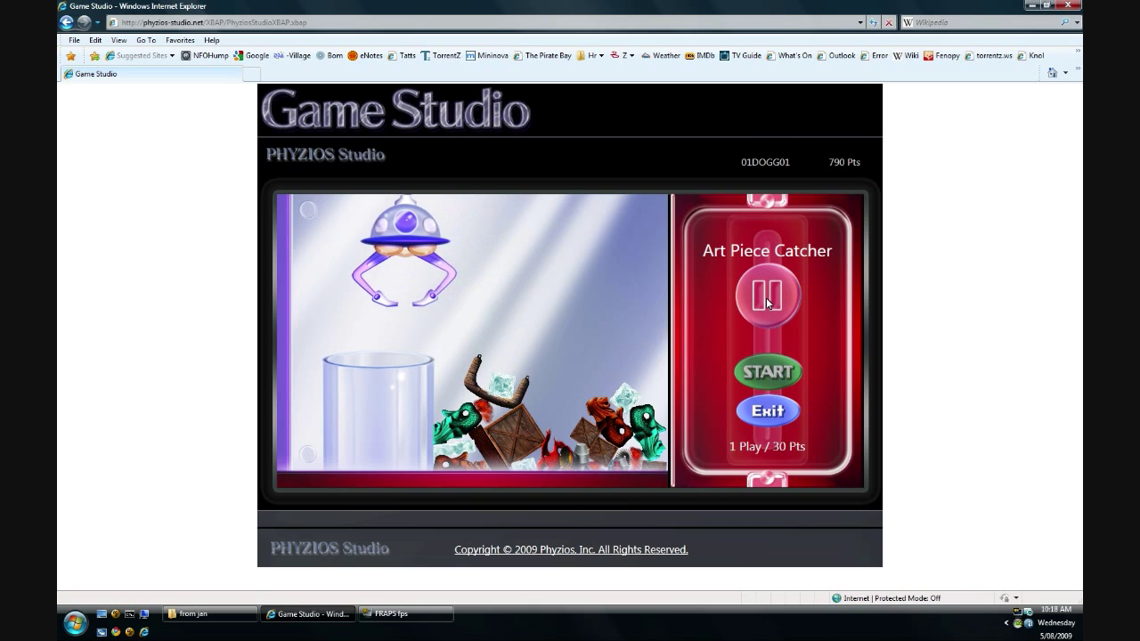
pyautogui.click(766, 410)
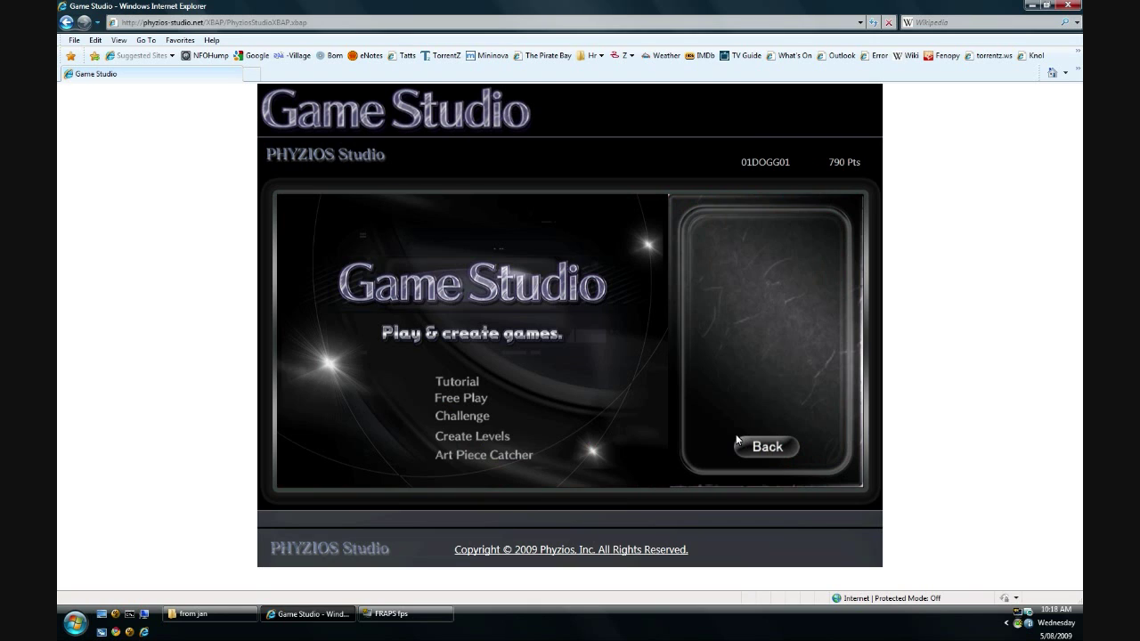
# Compare the Circus and Dancer in the forest. challenges, then launch Circus
pyautogui.click(463, 417)
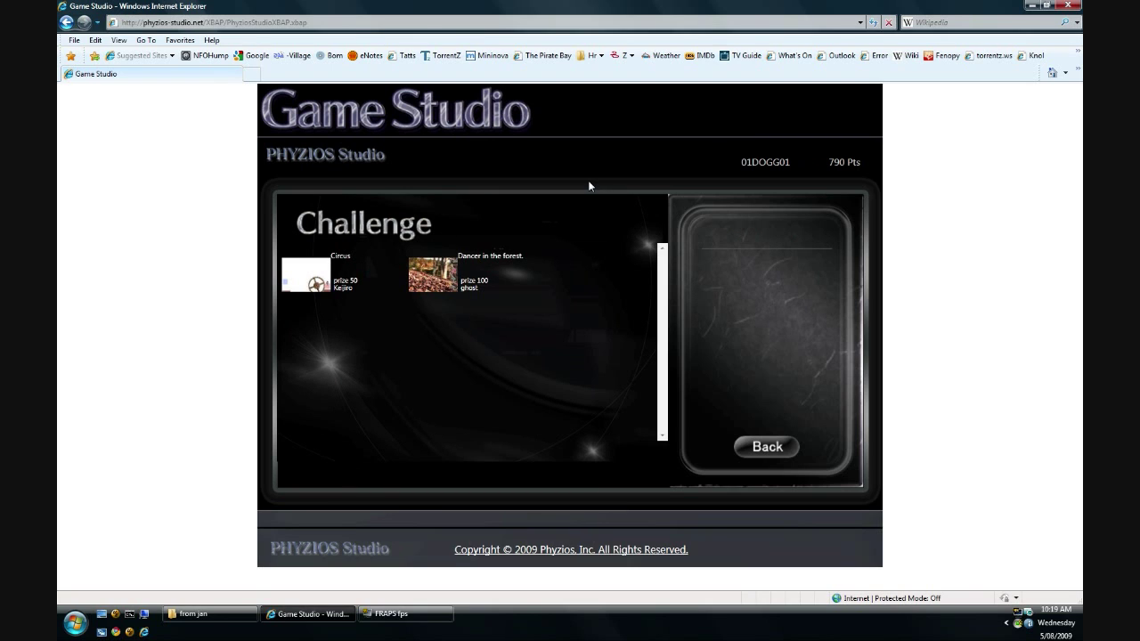
pyautogui.click(395, 258)
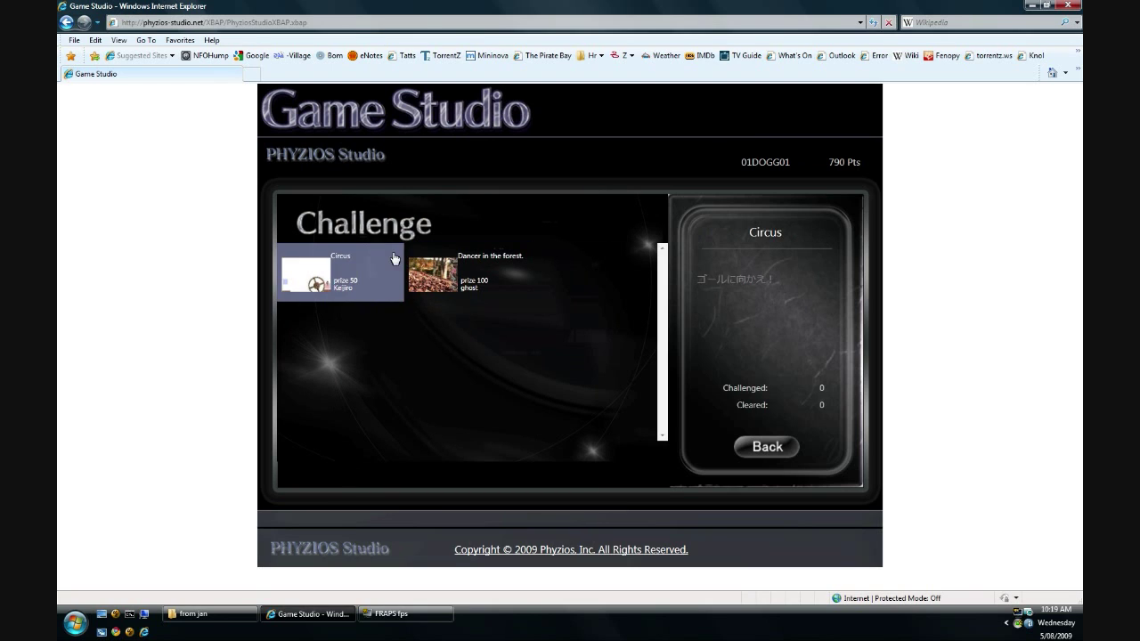
pyautogui.click(420, 278)
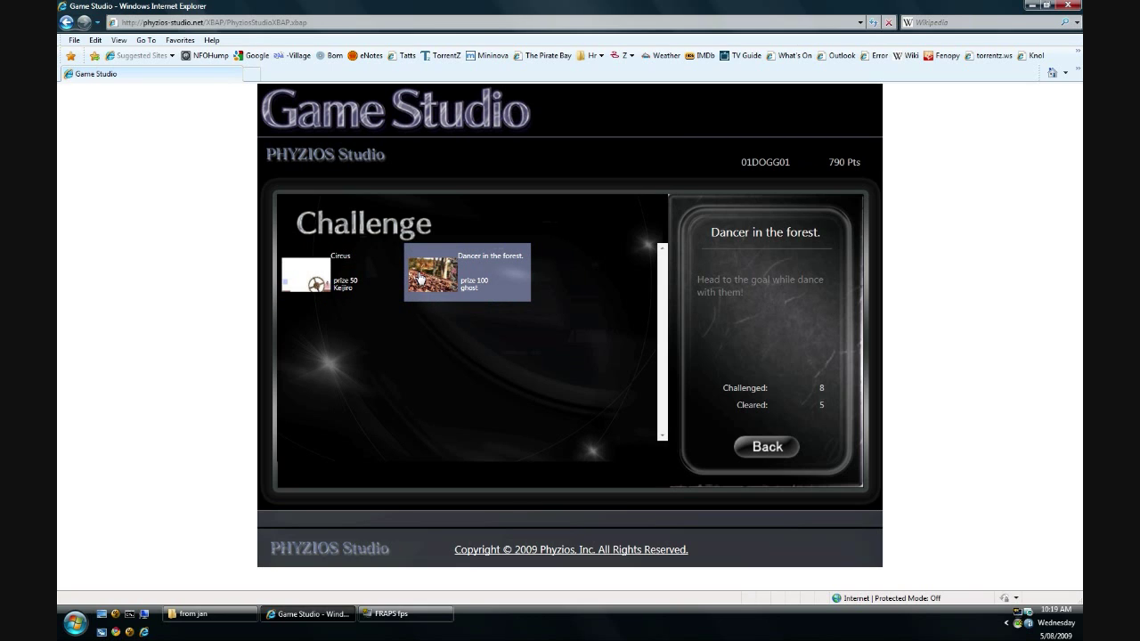
pyautogui.click(384, 279)
pyautogui.doubleClick(384, 279)
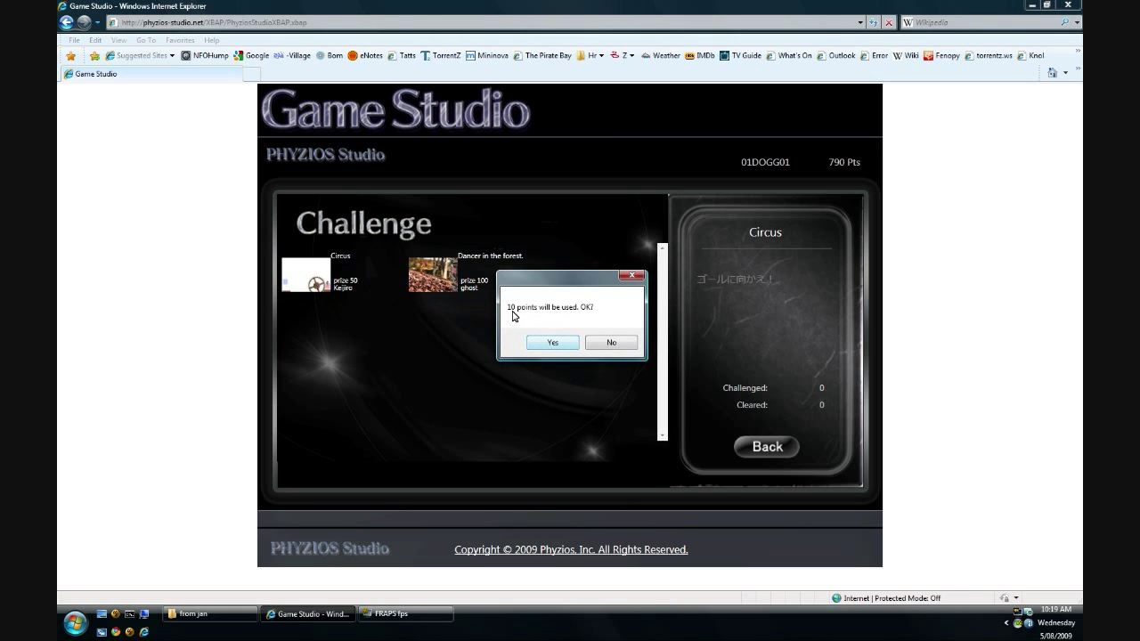
# Spend 10 points on Circus and get the character balanced atop the gear
pyautogui.click(564, 344)
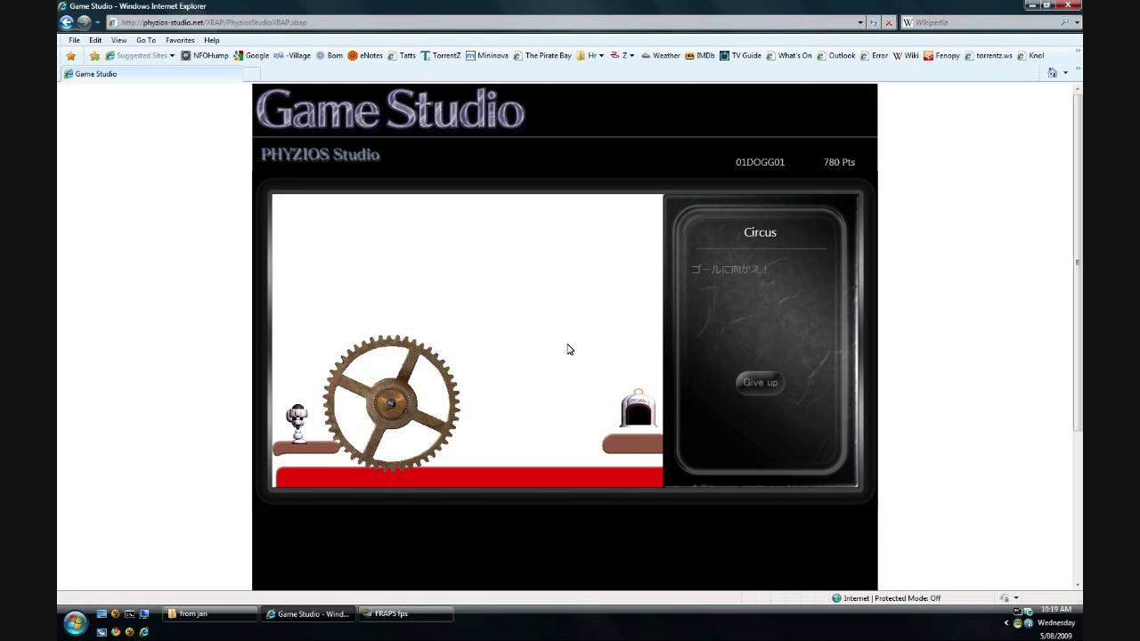
pyautogui.press('Right')
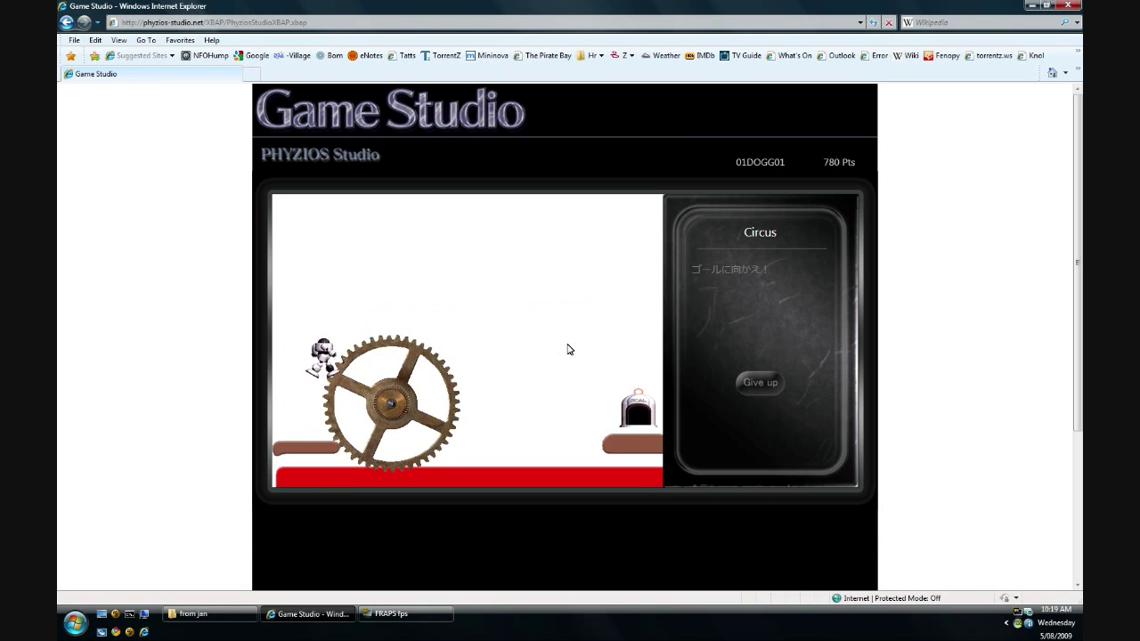
pyautogui.press('Up')
pyautogui.press('Right')
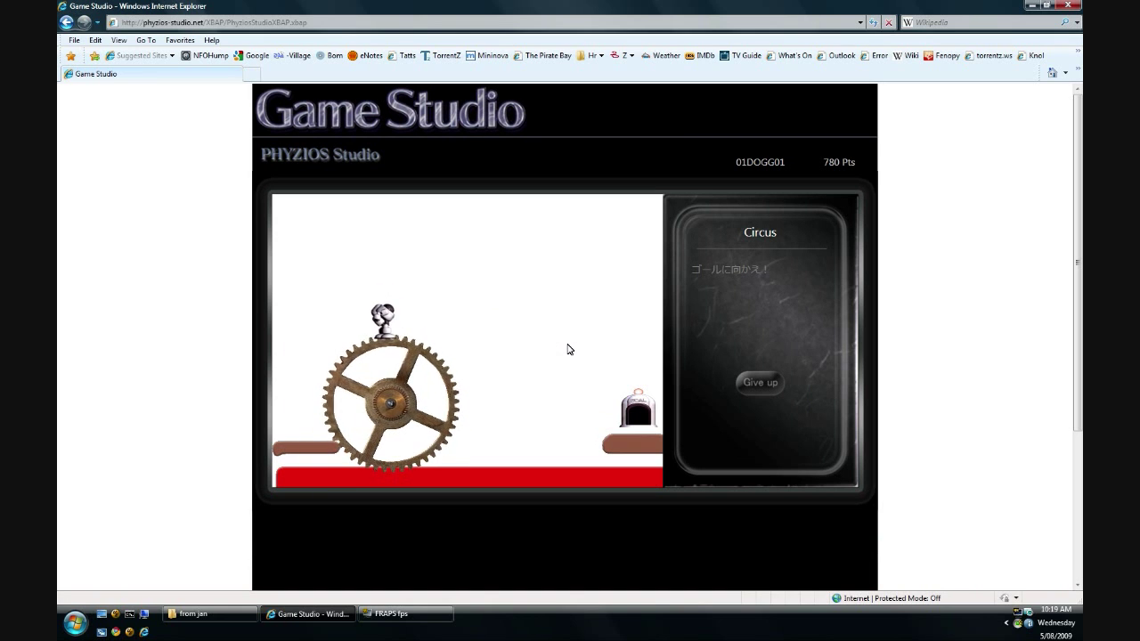
pyautogui.press('Right')
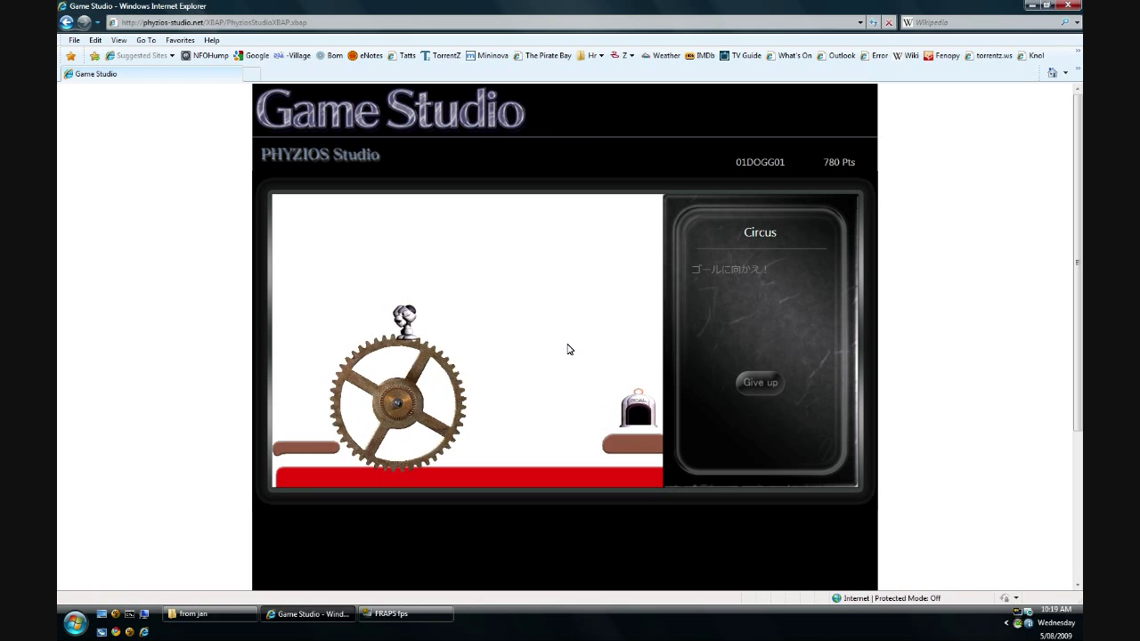
pyautogui.press('Right')
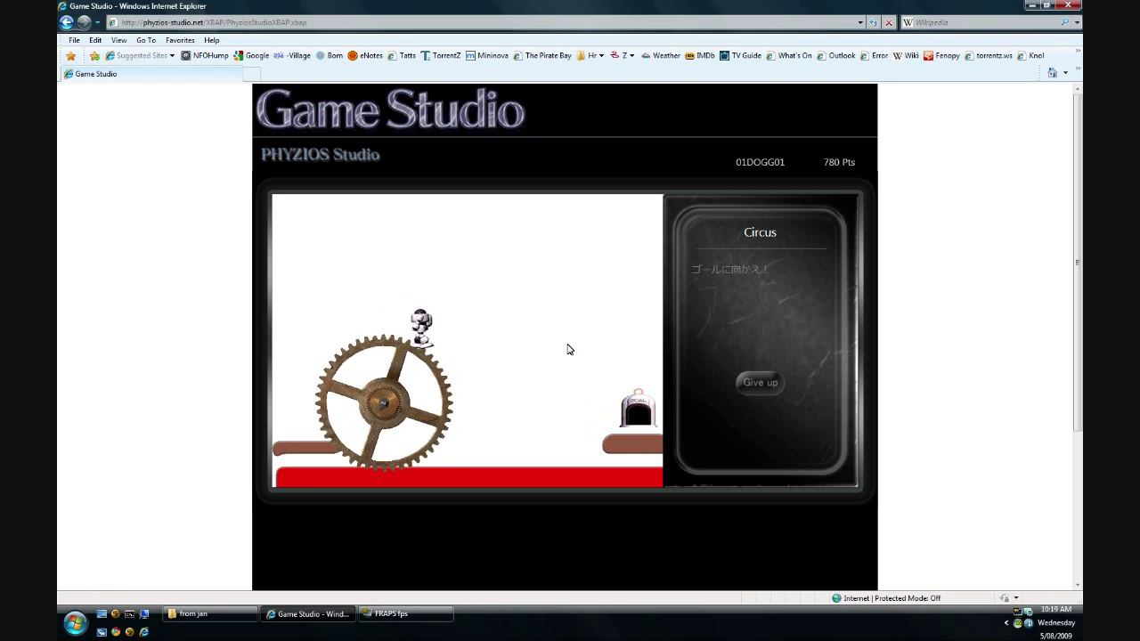
# Roll the gear to the goal to clear Circus and acknowledge the 50-point award
pyautogui.press('Left')
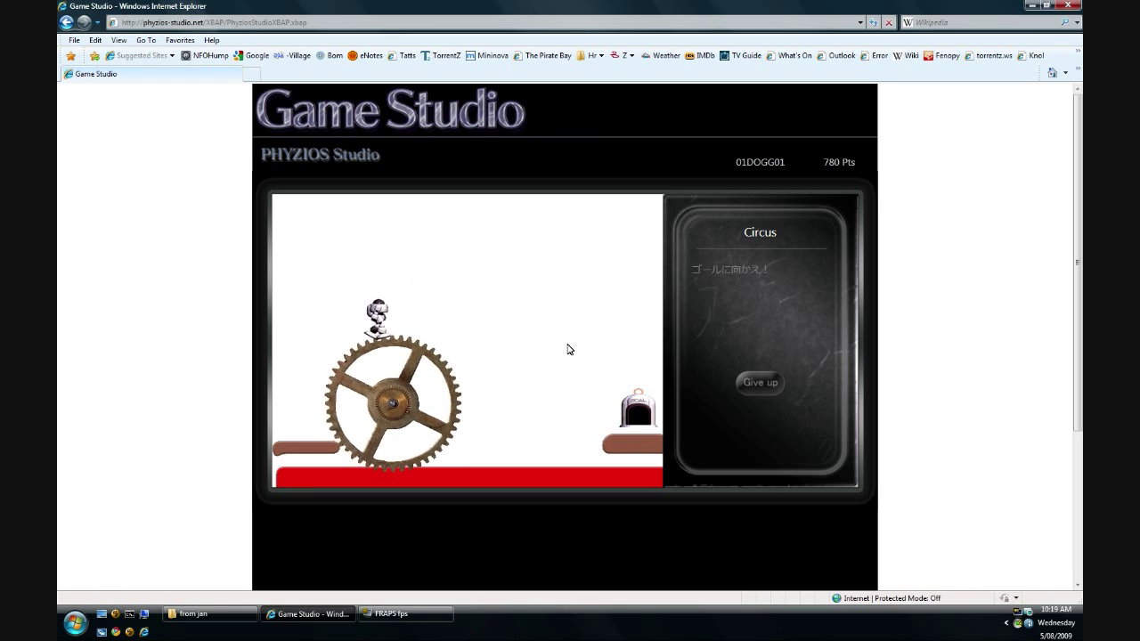
pyautogui.press('Left')
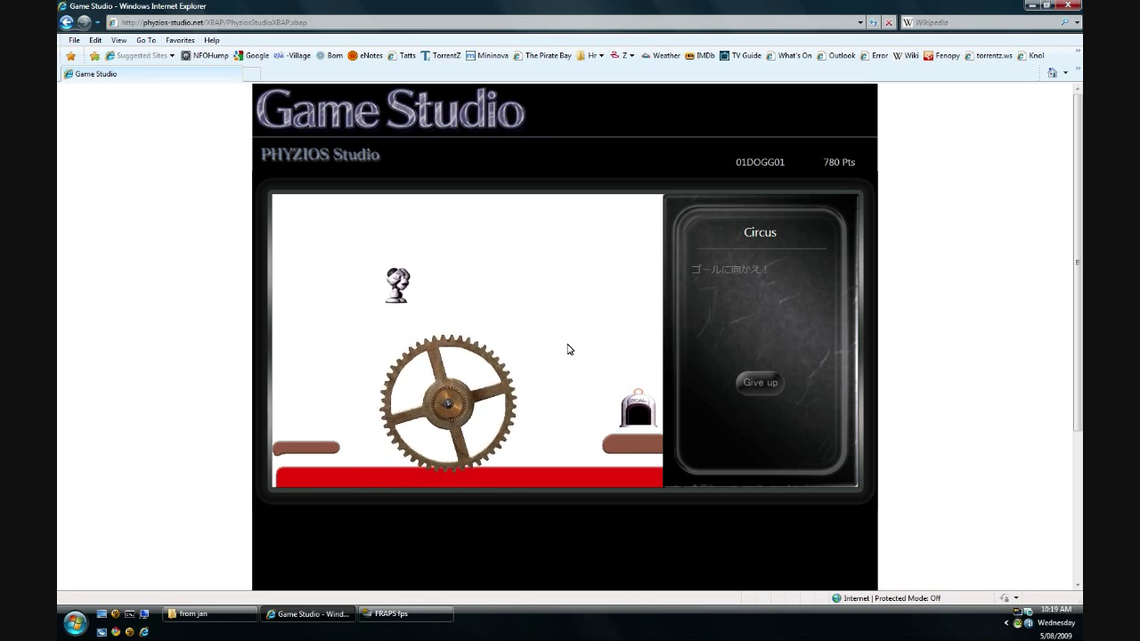
pyautogui.press('Left')
pyautogui.press('Up')
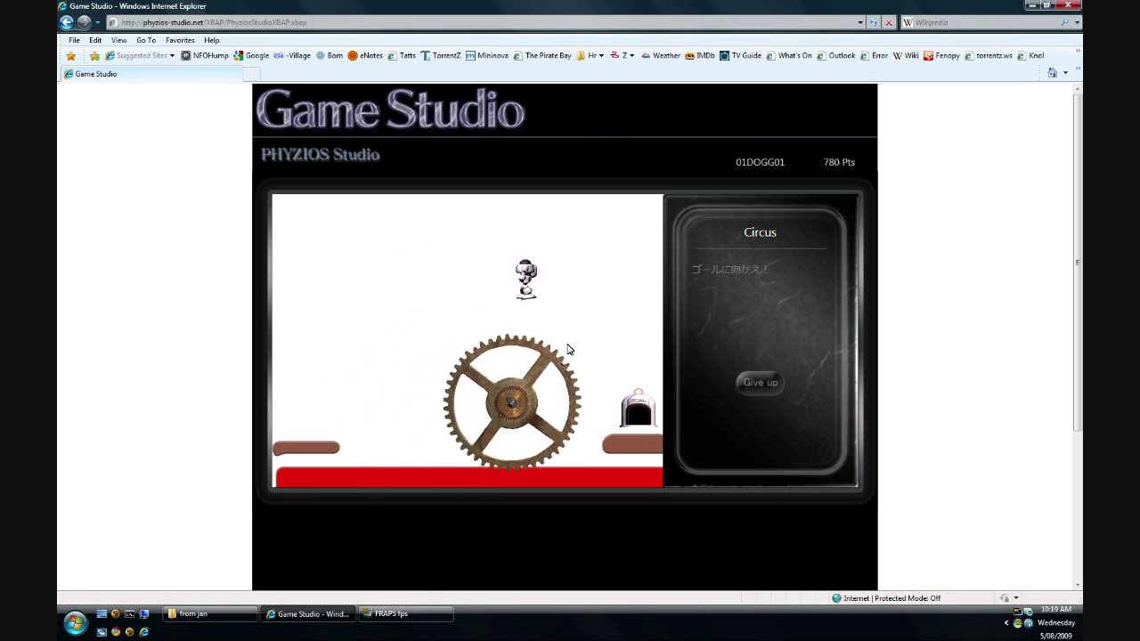
pyautogui.press('Right')
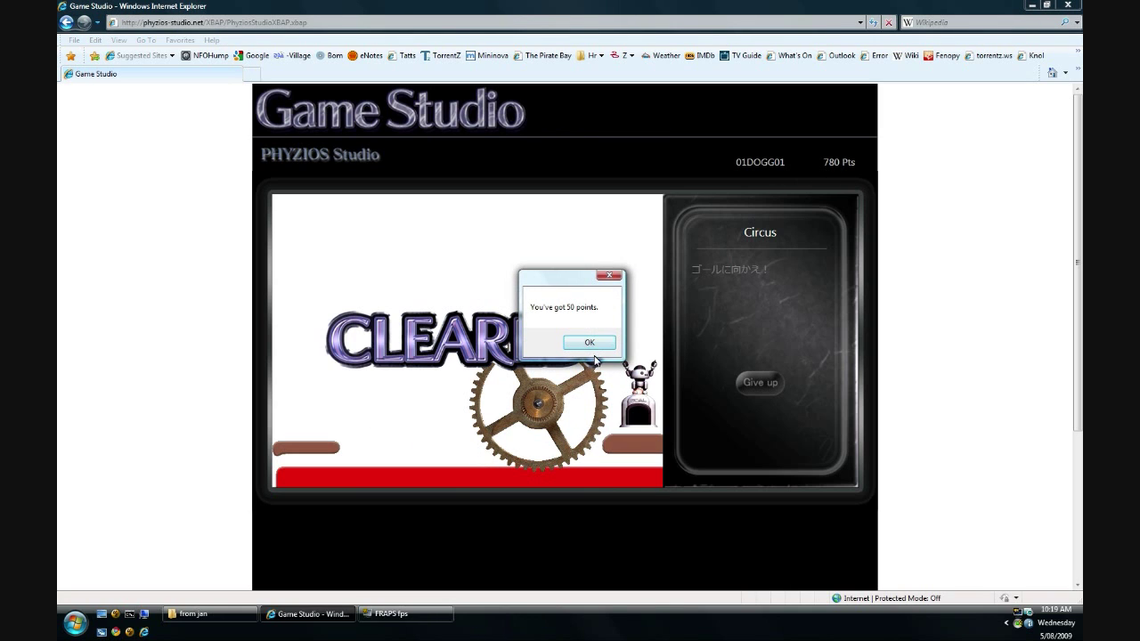
pyautogui.click(588, 342)
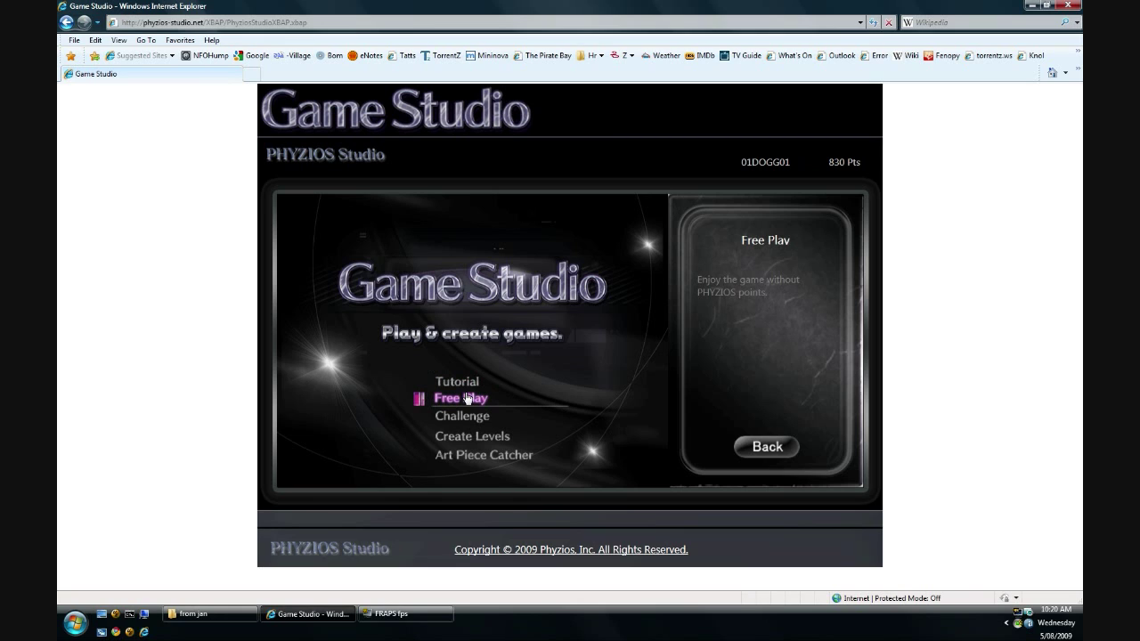
# Open the Free Play level list from the Game Studio menu
pyautogui.click(465, 401)
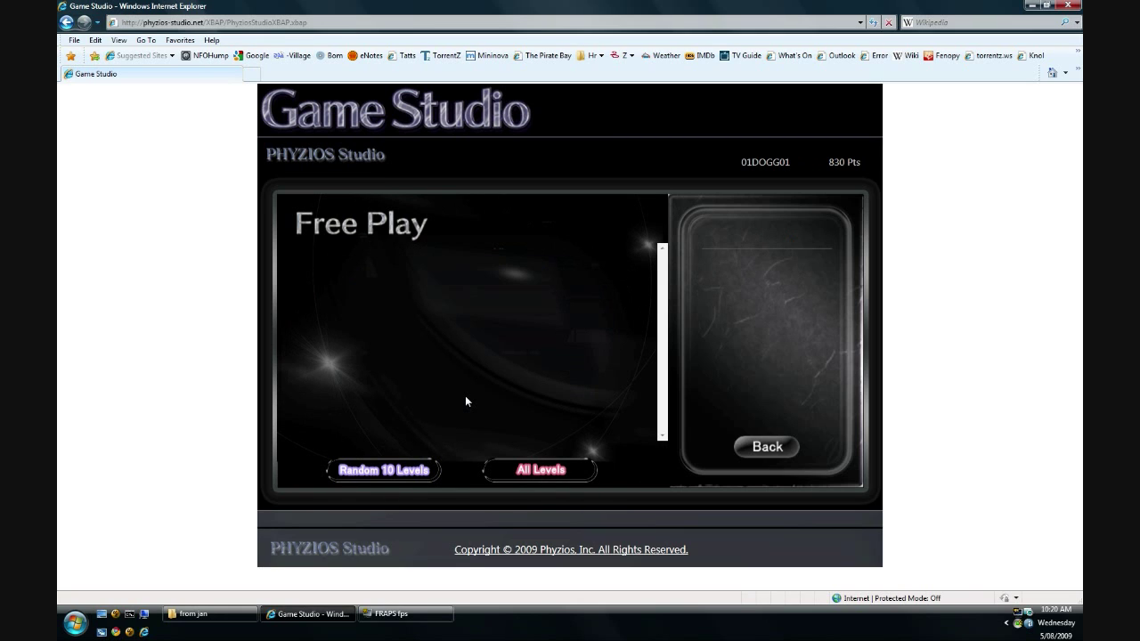